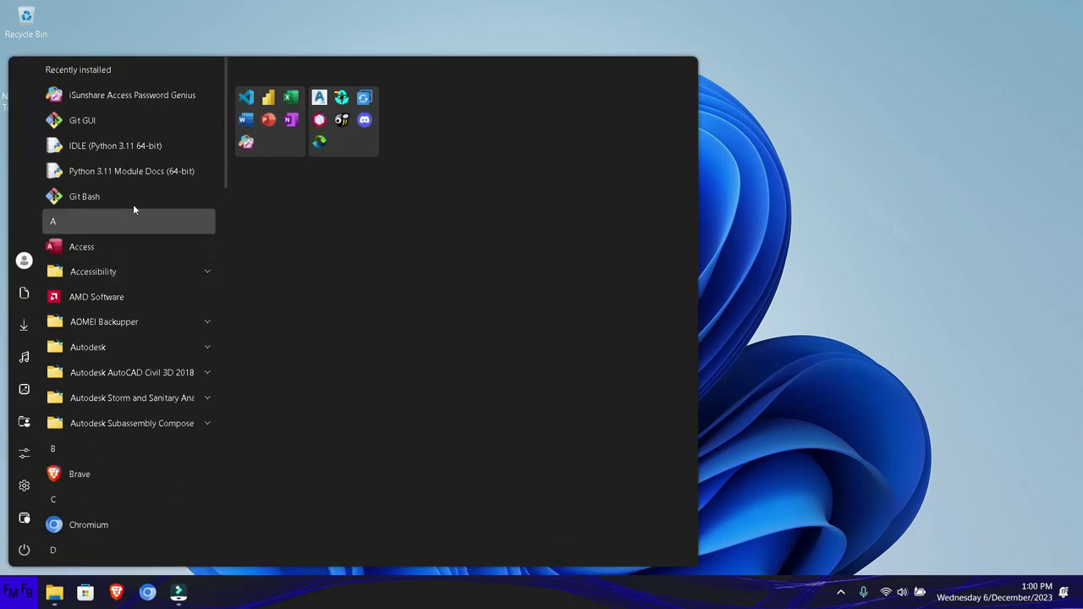
- Launch Excel from the Start menu's pinned Office folder and create a blank workbook
{"action": "left_click", "coordinate": [251, 120]}
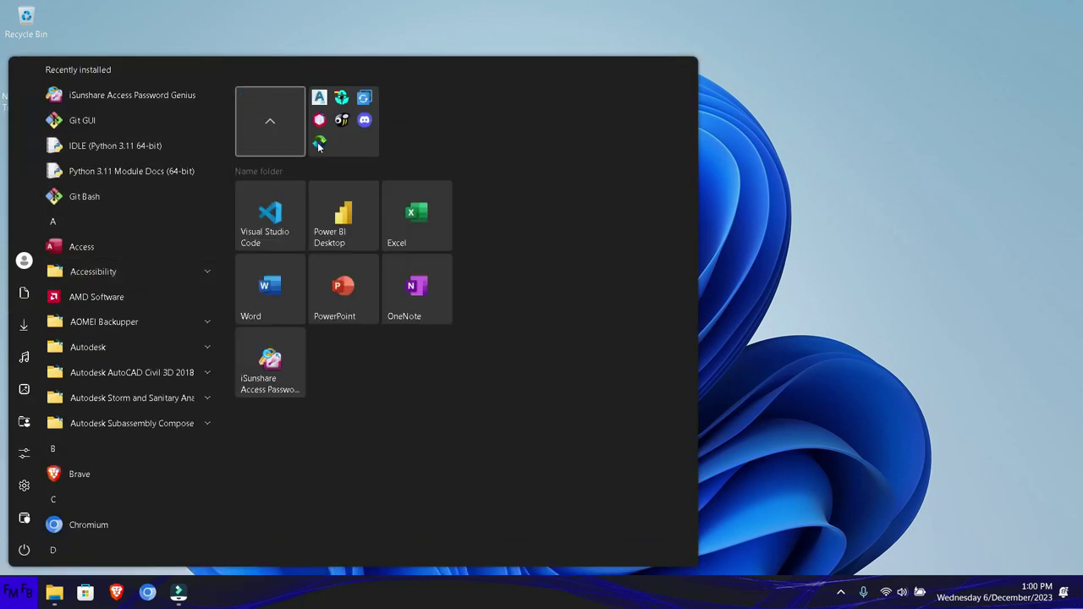
{"action": "left_click", "coordinate": [409, 214]}
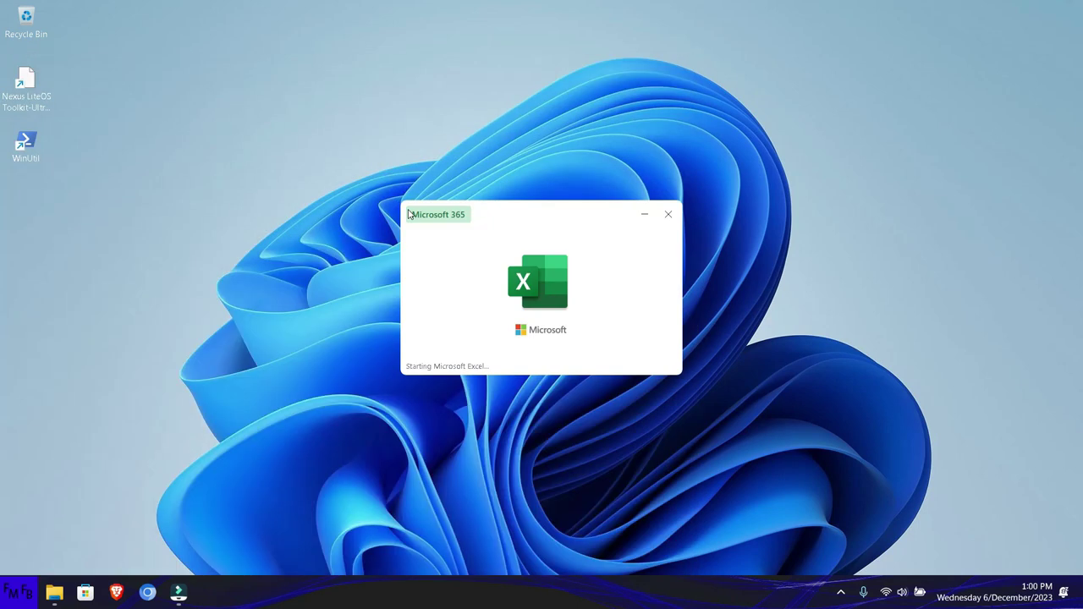
{"action": "key", "text": "Return"}
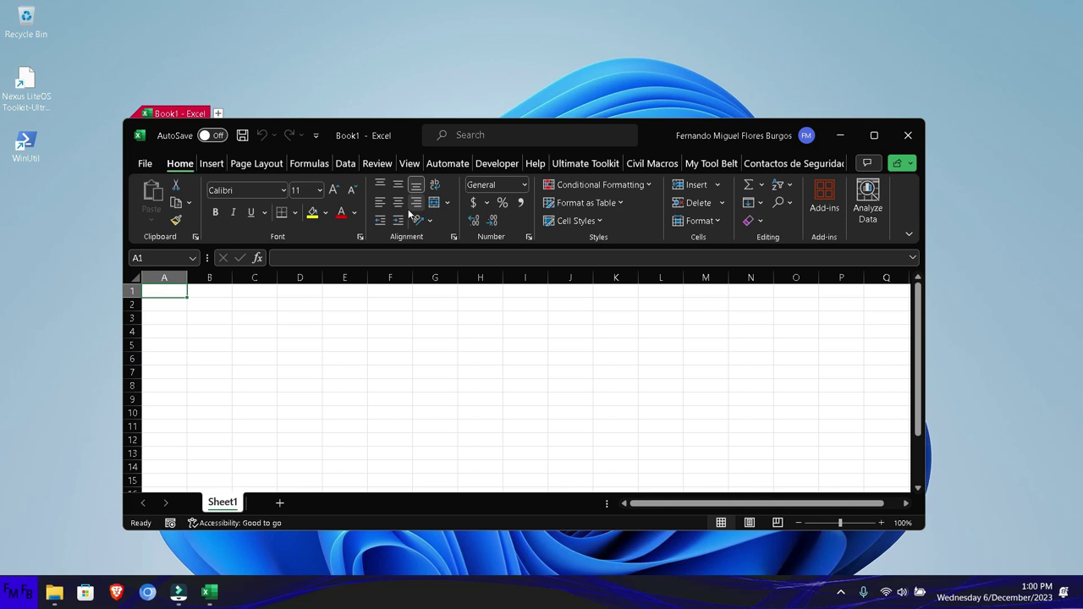
- Enter the heading Currency and the values 10.63466, 11.56352 and 12.86396 in A1:A4
{"action": "type", "text": "Currency"}
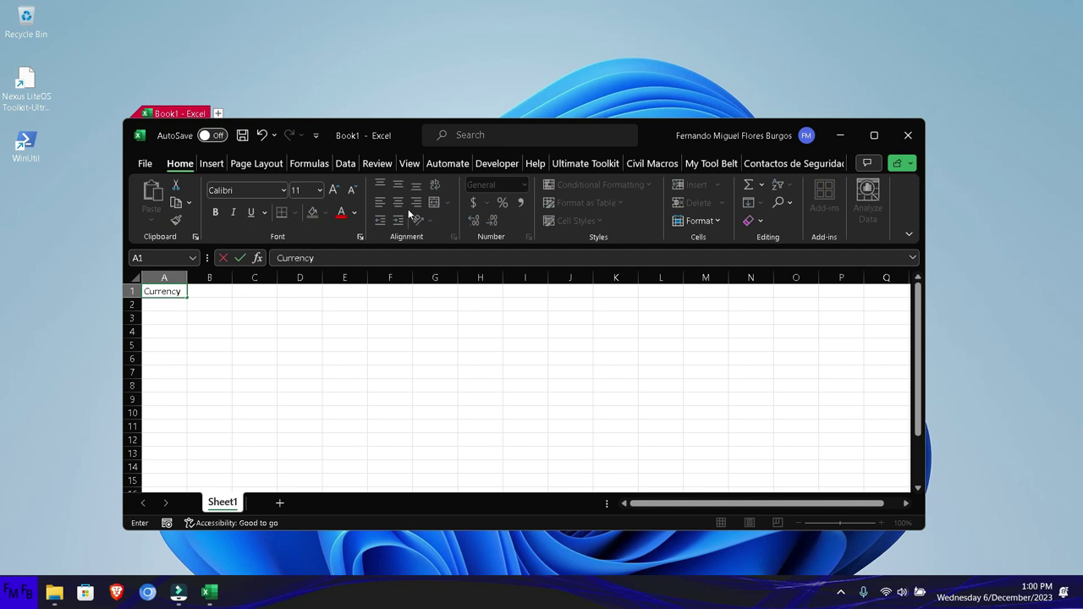
{"action": "key", "text": "Return"}
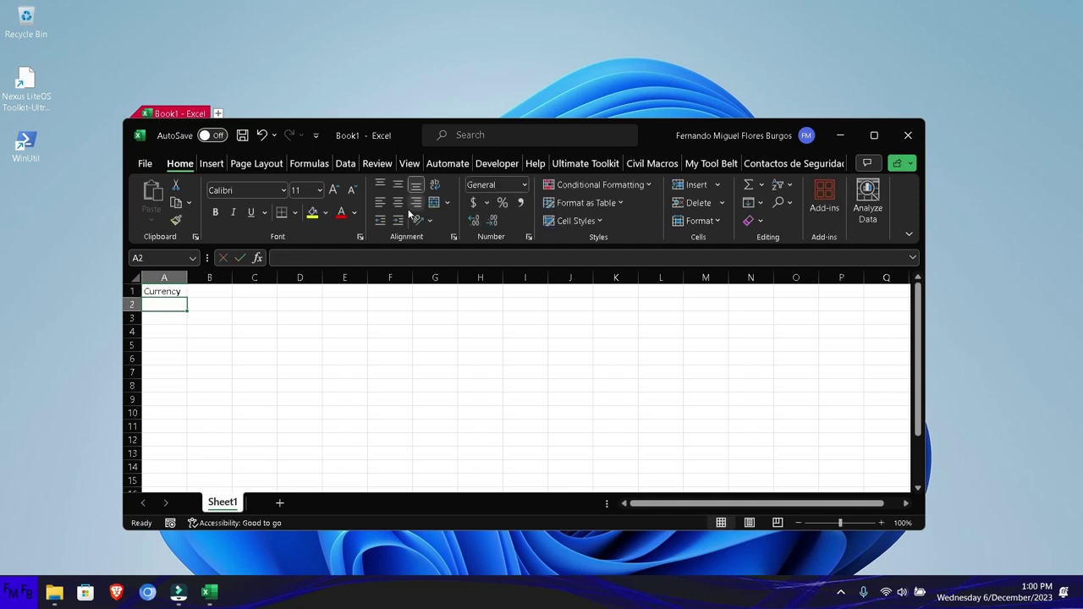
{"action": "type", "text": "10."}
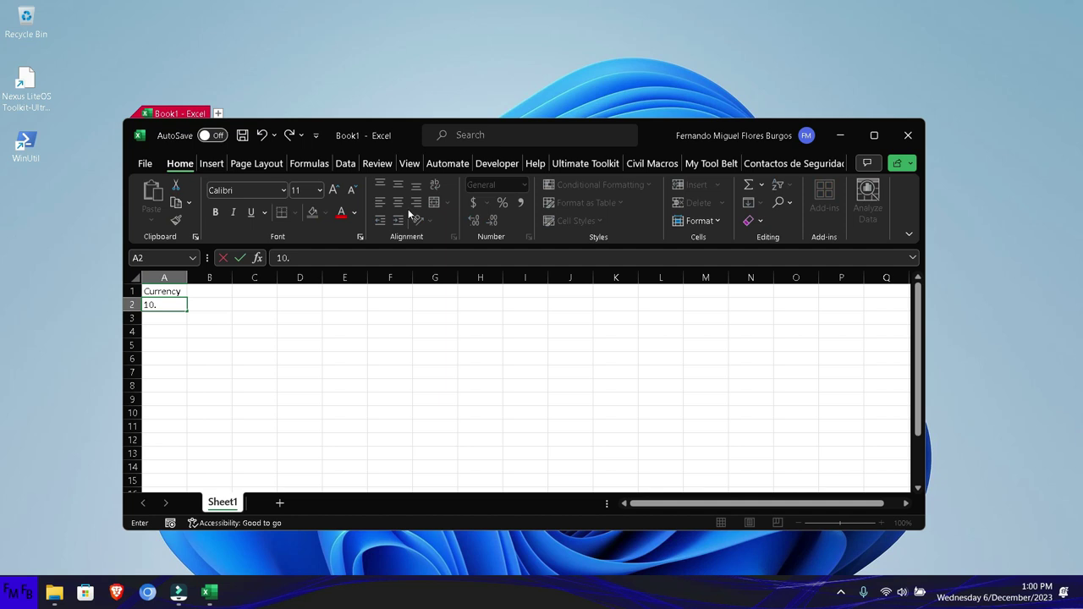
{"action": "type", "text": "63466"}
{"action": "key", "text": "Return"}
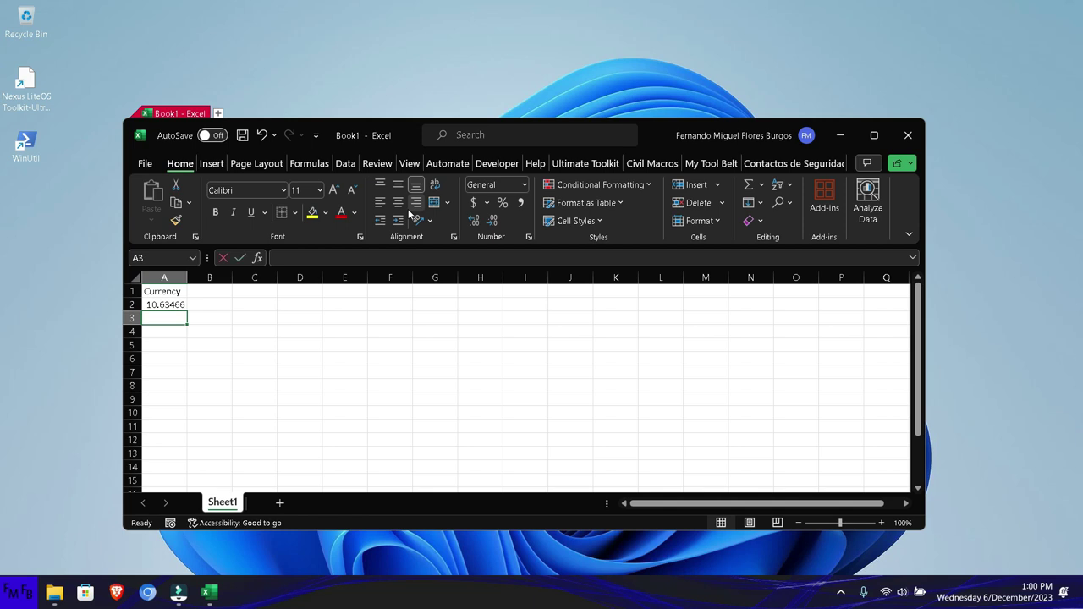
{"action": "type", "text": "11.563"}
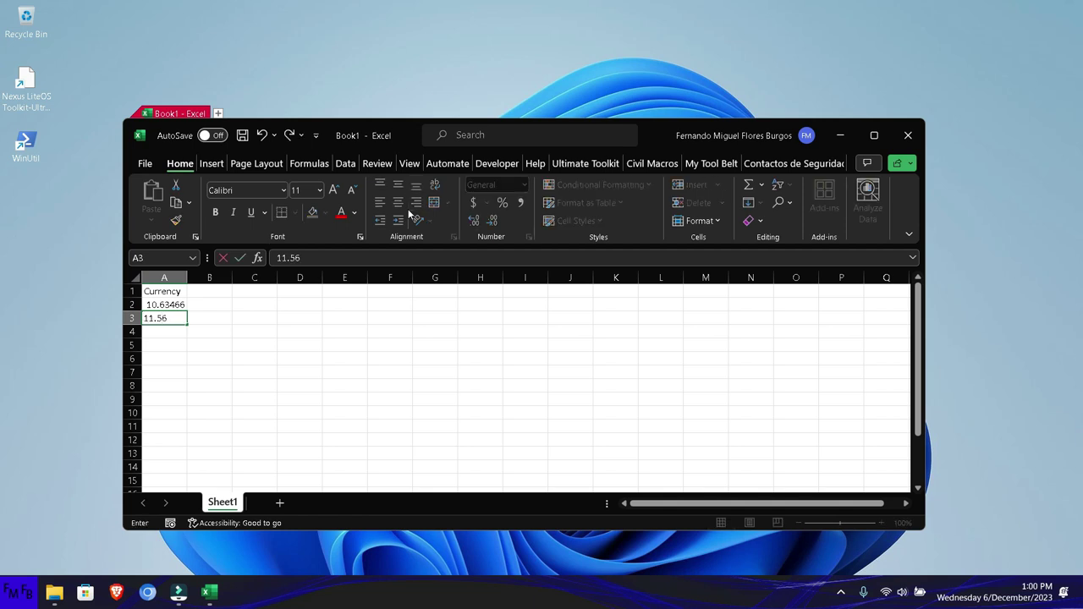
{"action": "type", "text": "522"}
{"action": "key", "text": "Return"}
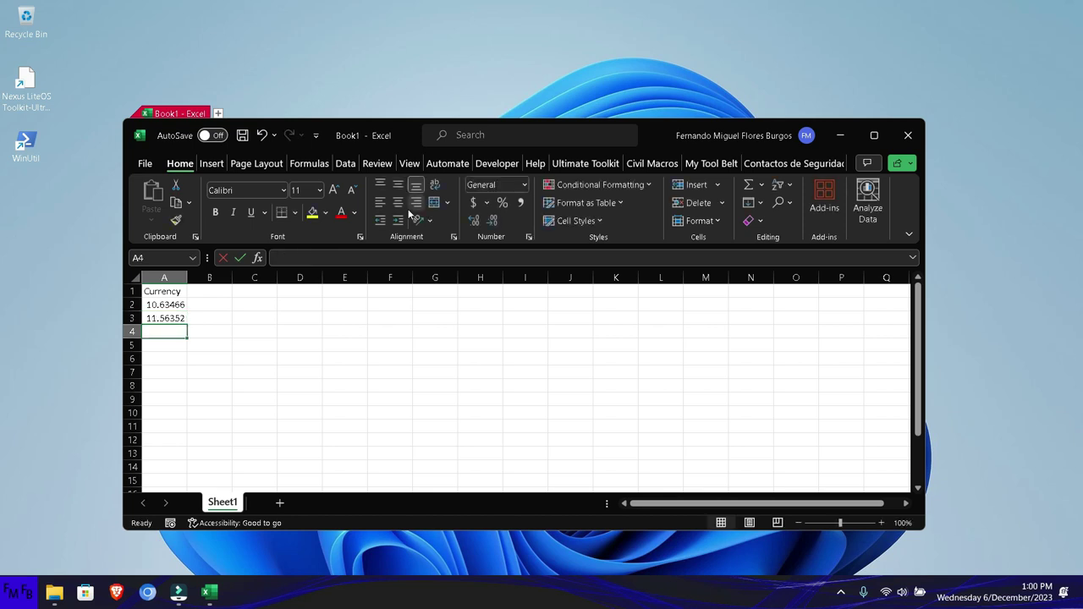
{"action": "type", "text": "12.86"}
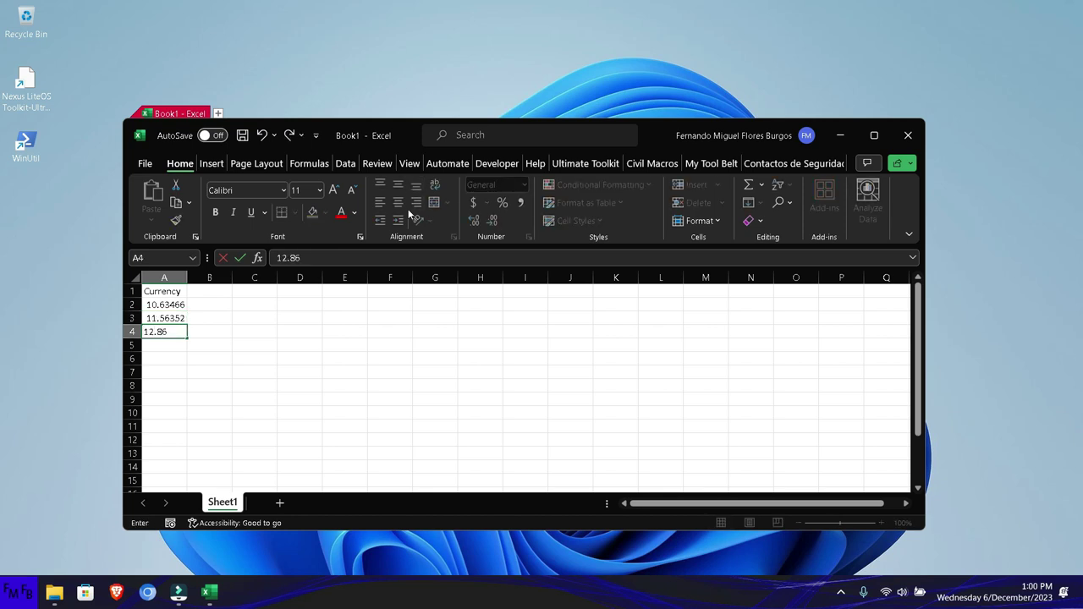
{"action": "type", "text": "39"}
{"action": "type", "text": "55"}
{"action": "key", "text": "Return"}
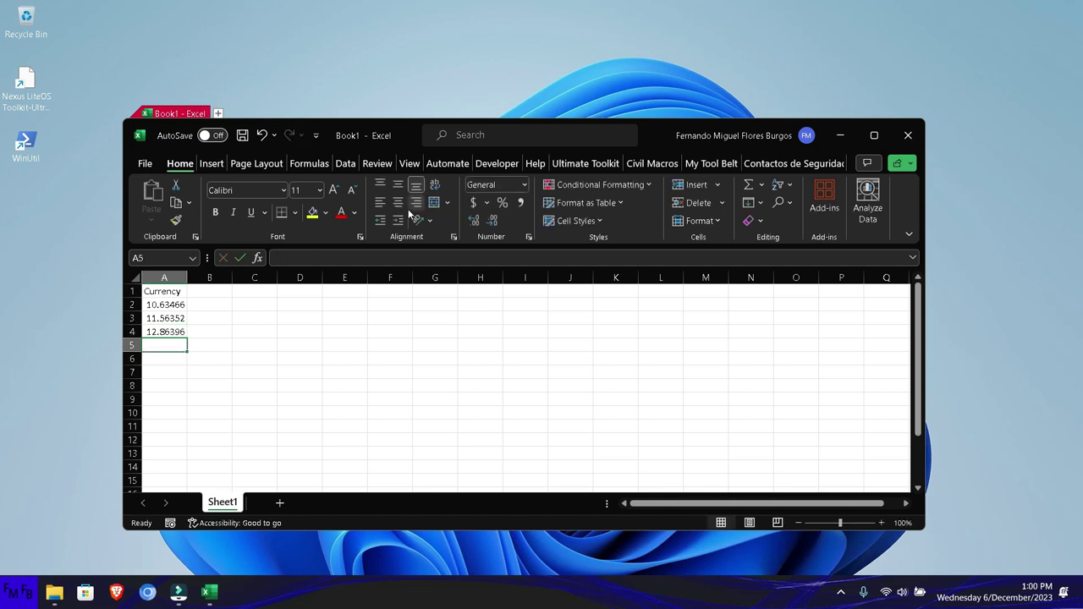
- Start saving the new workbook with Ctrl+S, landing on the file pages
{"action": "key", "text": "ctrl+s"}
{"action": "key", "text": "BackSpace"}
{"action": "key", "text": "Escape"}
- Choose Save As and browse to the prueba folder on Local Disk (D:)
{"action": "key", "text": "ctrl+o"}
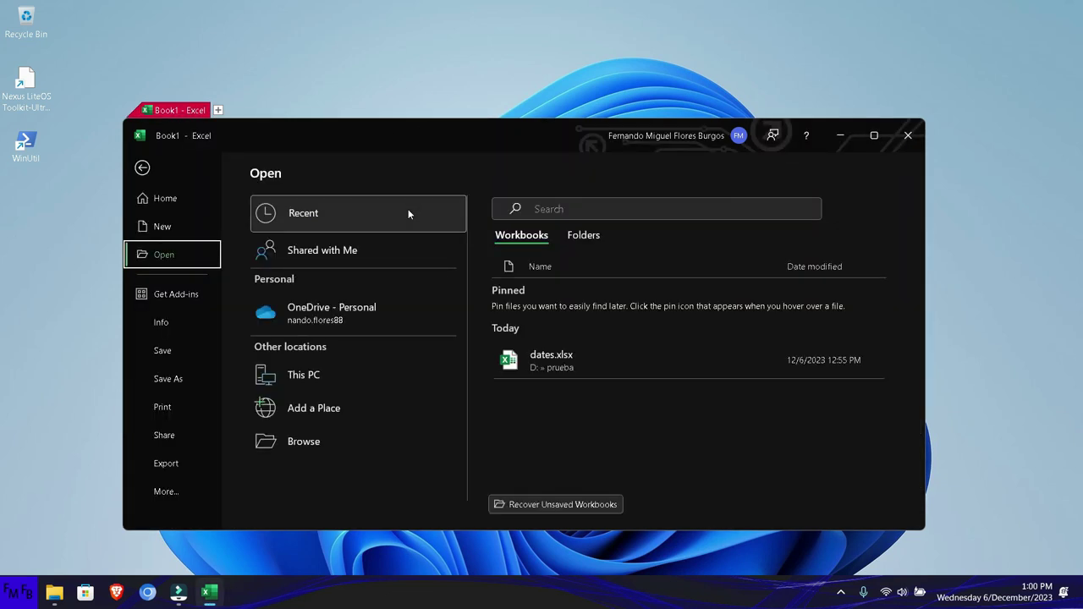
{"action": "left_click", "coordinate": [172, 376]}
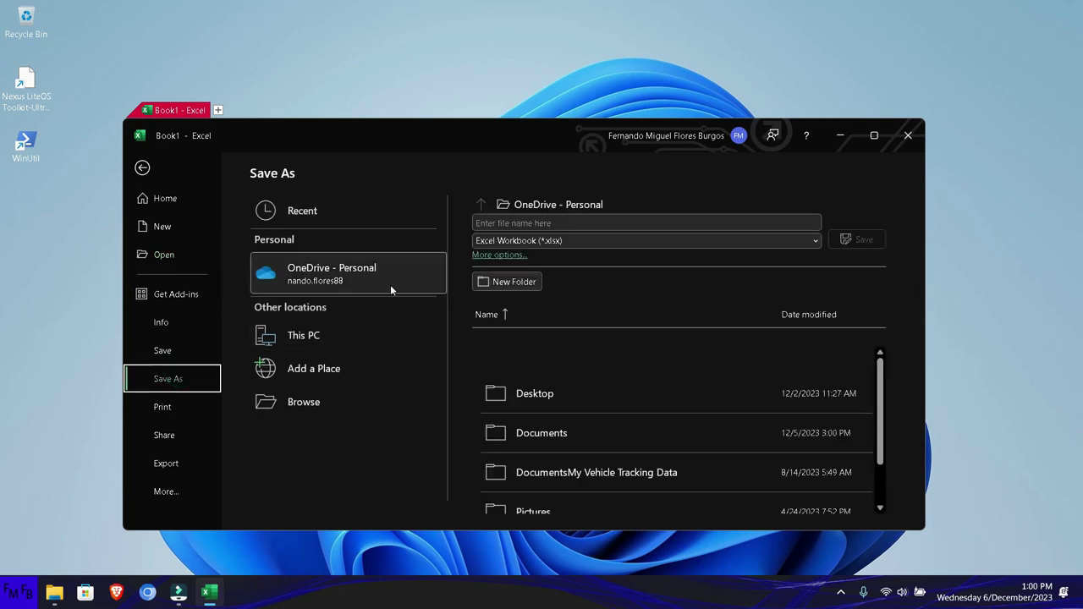
{"action": "left_click", "coordinate": [329, 391]}
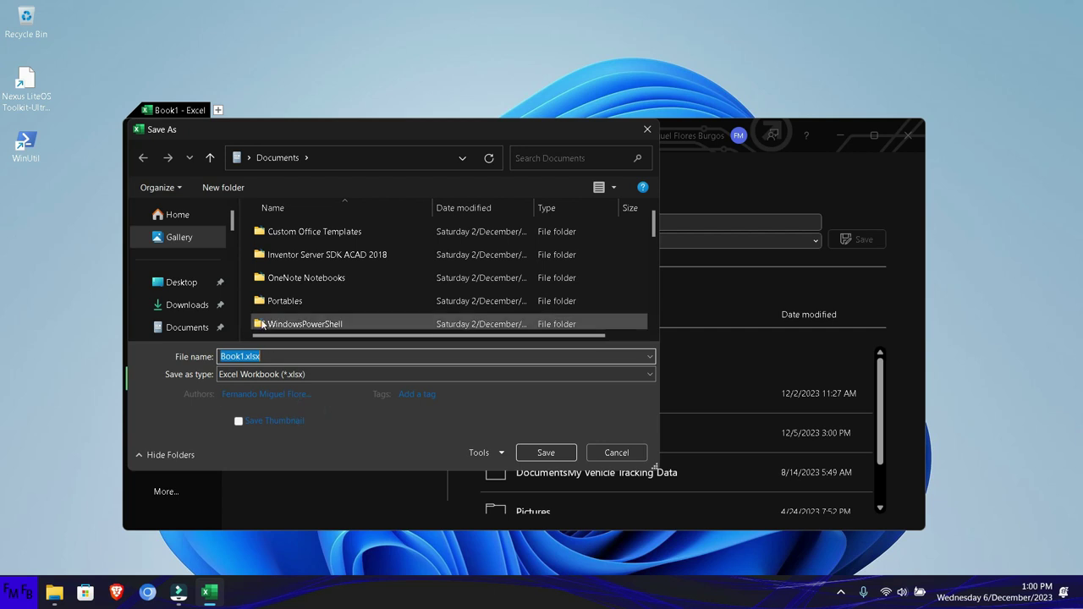
{"action": "left_click_drag", "start_coordinate": [233, 224], "coordinate": [234, 342]}
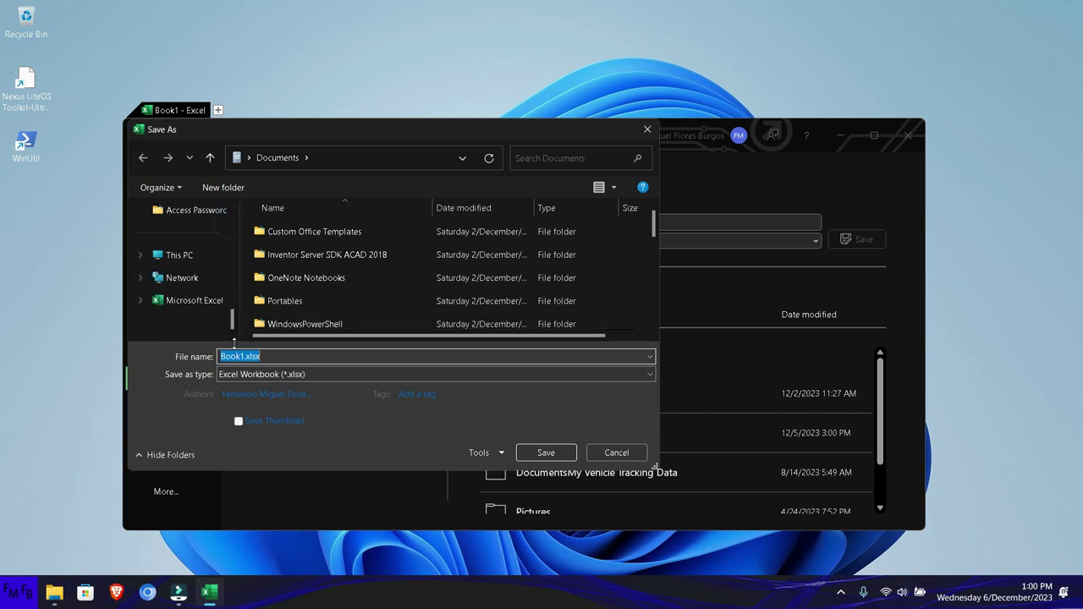
{"action": "left_click", "coordinate": [188, 255]}
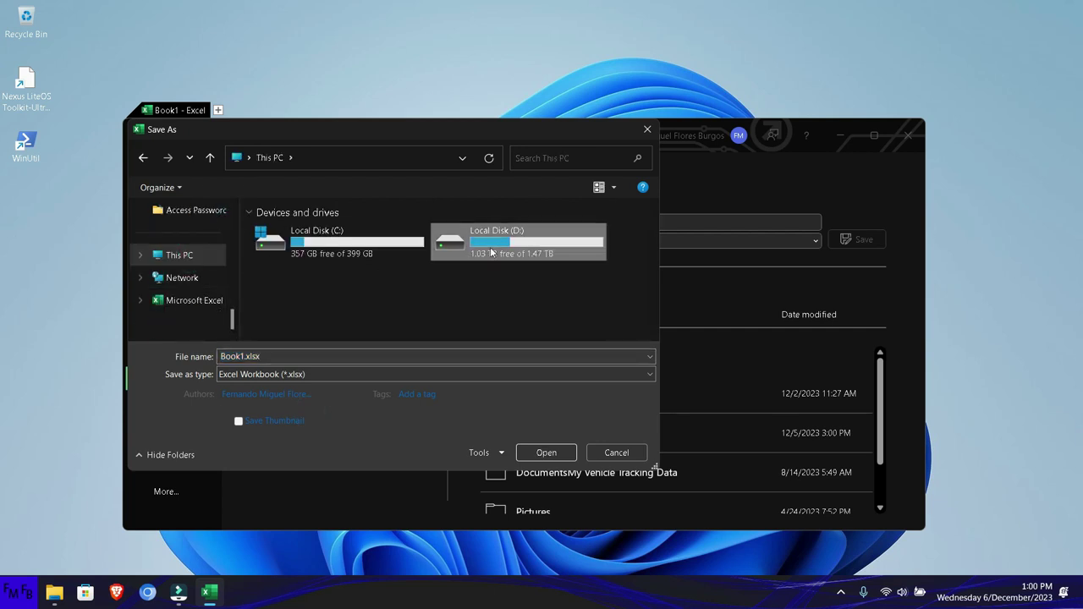
{"action": "double_click", "coordinate": [491, 251]}
{"action": "left_click", "coordinate": [397, 302]}
{"action": "scroll", "coordinate": [397, 305], "scroll_direction": "down", "scroll_amount": 1}
{"action": "double_click", "coordinate": [396, 302]}
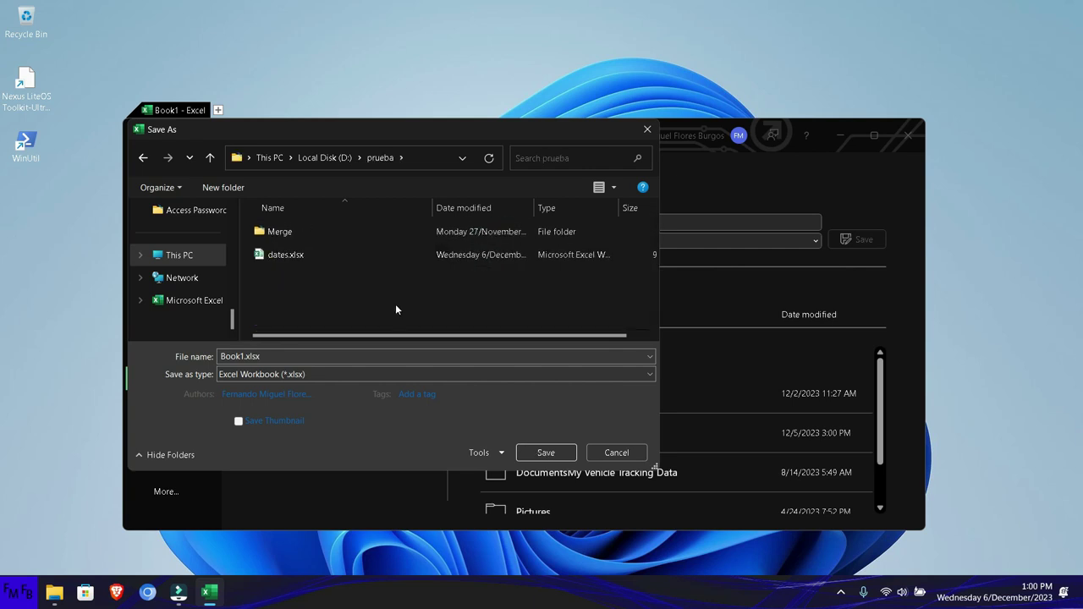
- Name the workbook Currency and save it as Currency.xlsx
{"action": "left_click", "coordinate": [379, 353]}
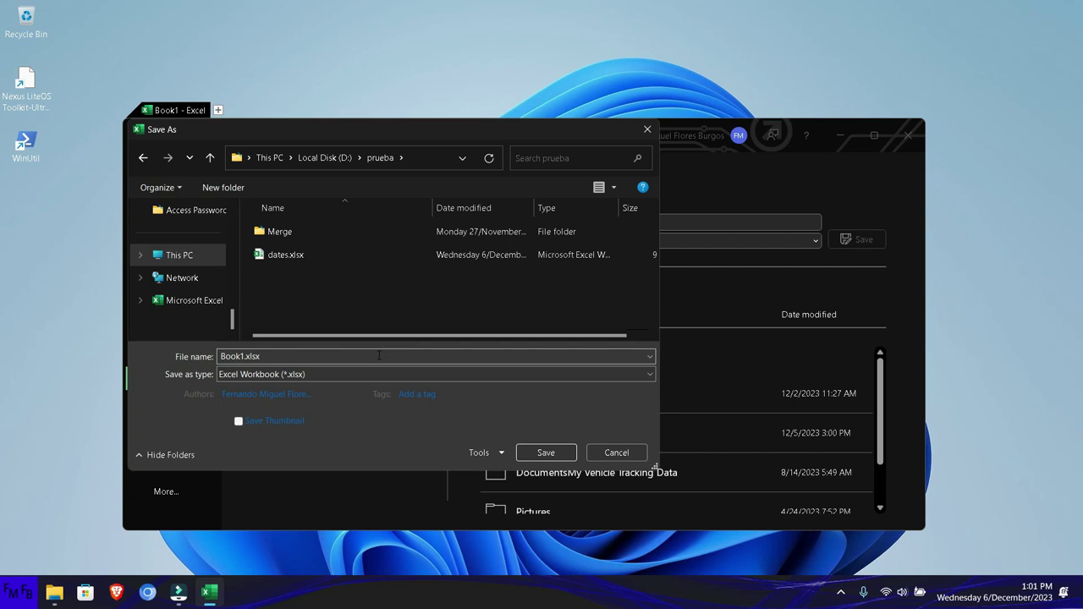
{"action": "double_click", "coordinate": [379, 355]}
{"action": "type", "text": "Currency"}
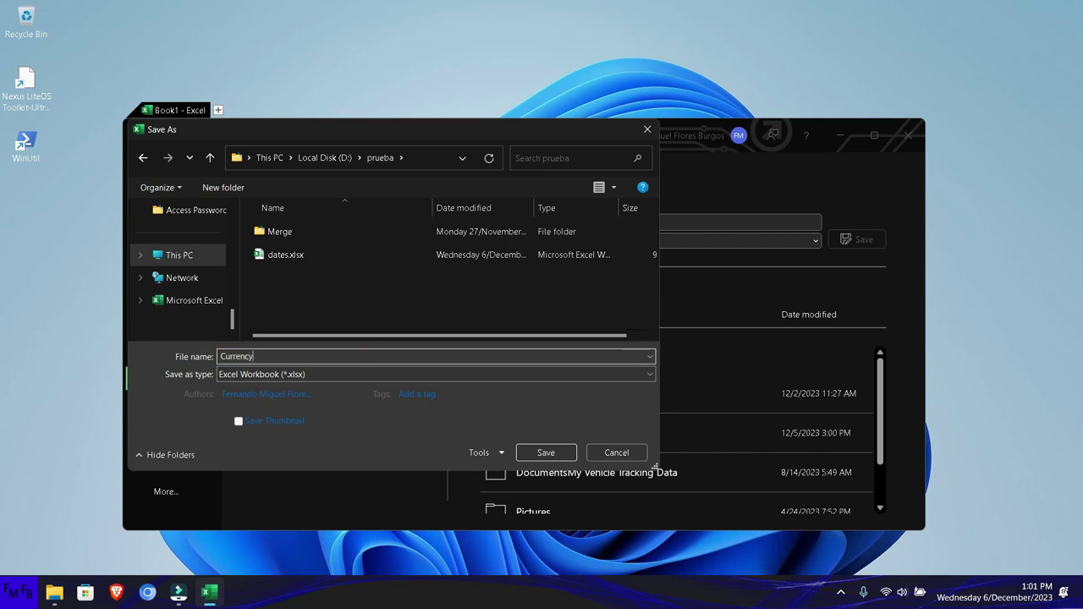
{"action": "key", "text": "Return"}
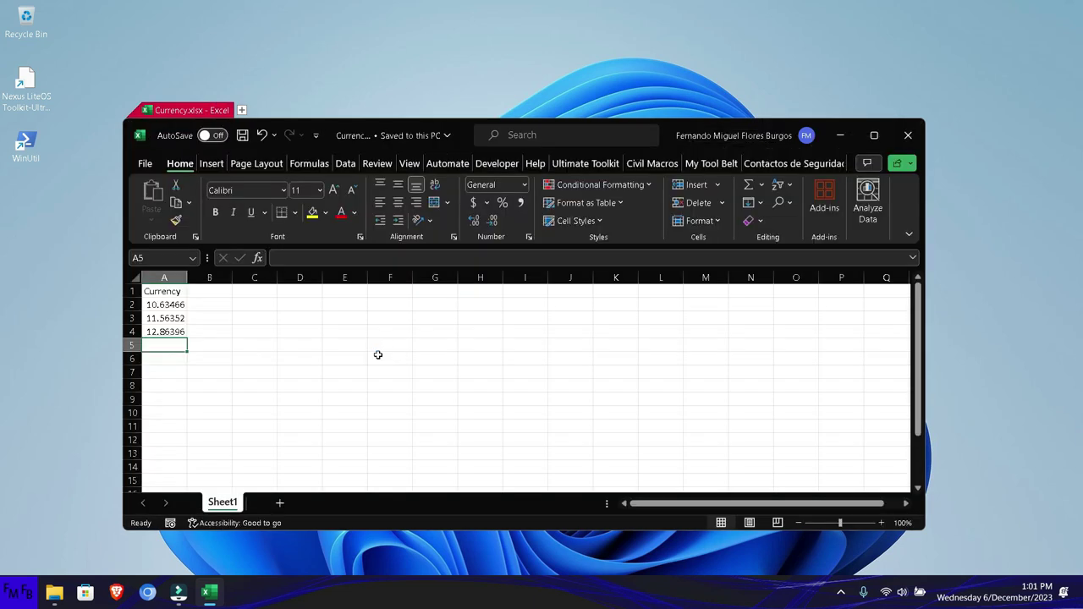
- Close Excel and launch Power BI Desktop from the Start menu's pinned folder
{"action": "key", "text": "alt+F4"}
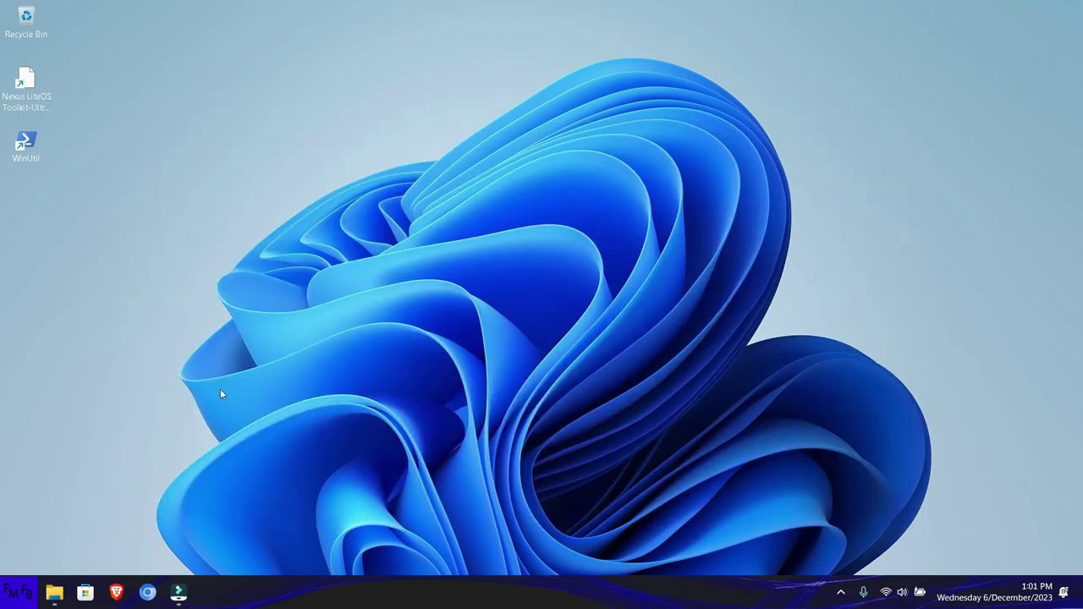
{"action": "left_click", "coordinate": [19, 592]}
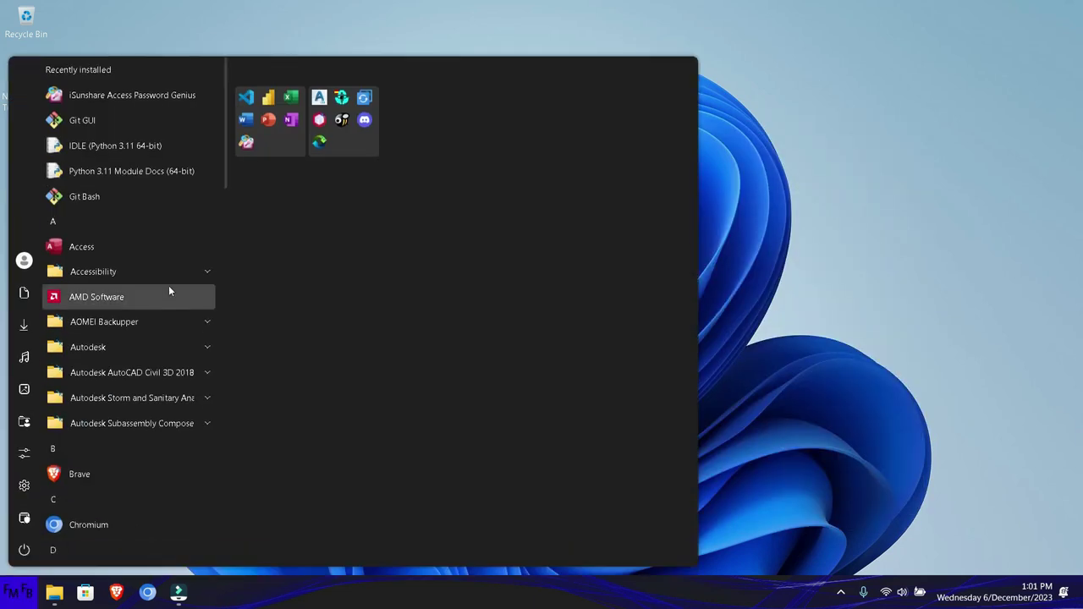
{"action": "left_click", "coordinate": [270, 100]}
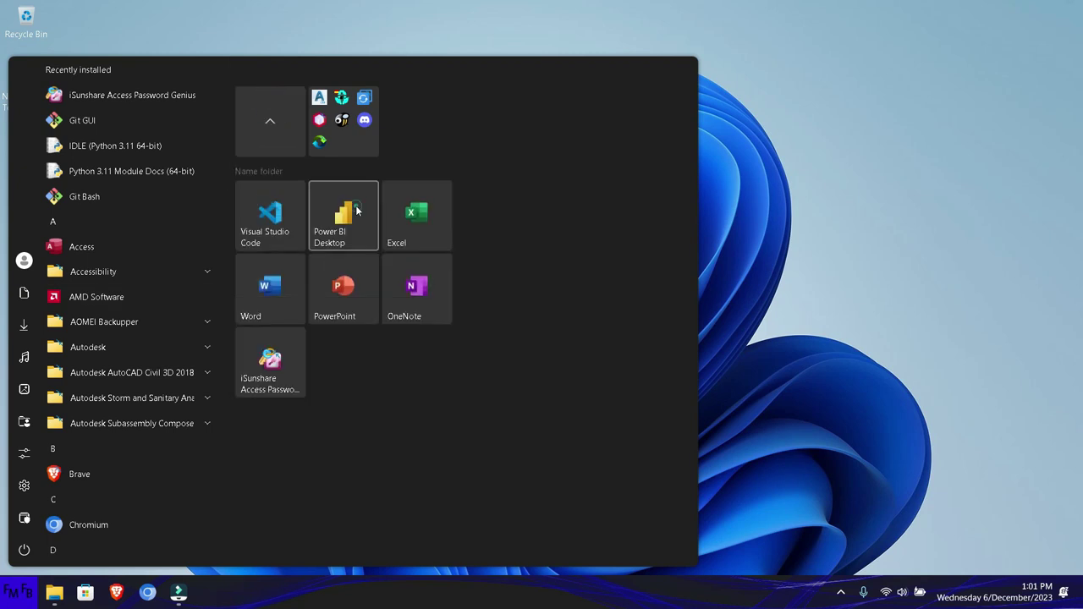
{"action": "left_click", "coordinate": [356, 211]}
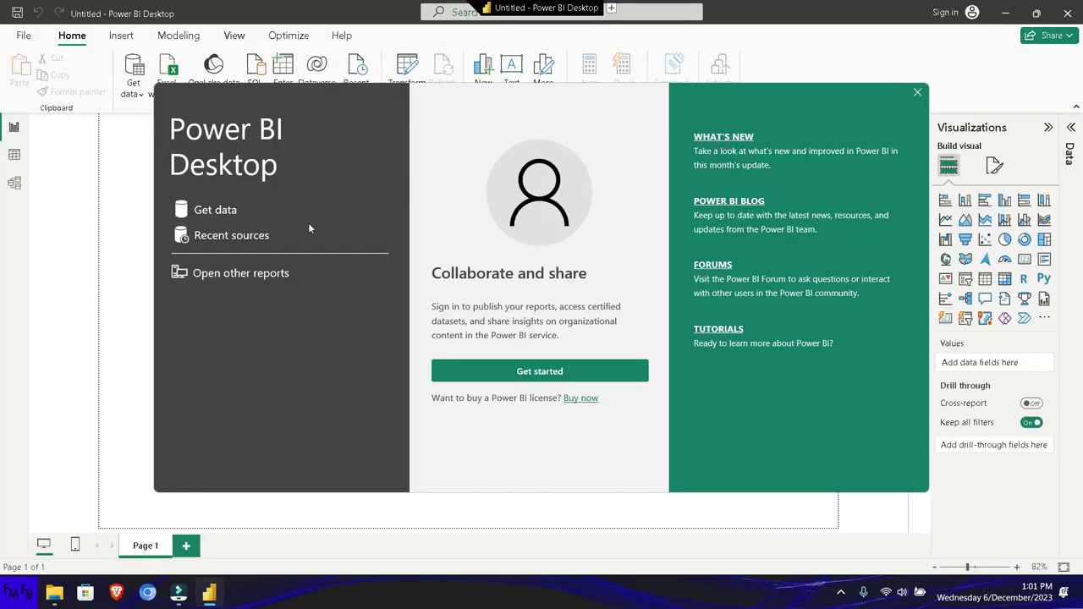
- Dismiss the welcome screen and import Currency.xlsx from D:\prueba as an Excel workbook source
{"action": "key", "text": "Escape"}
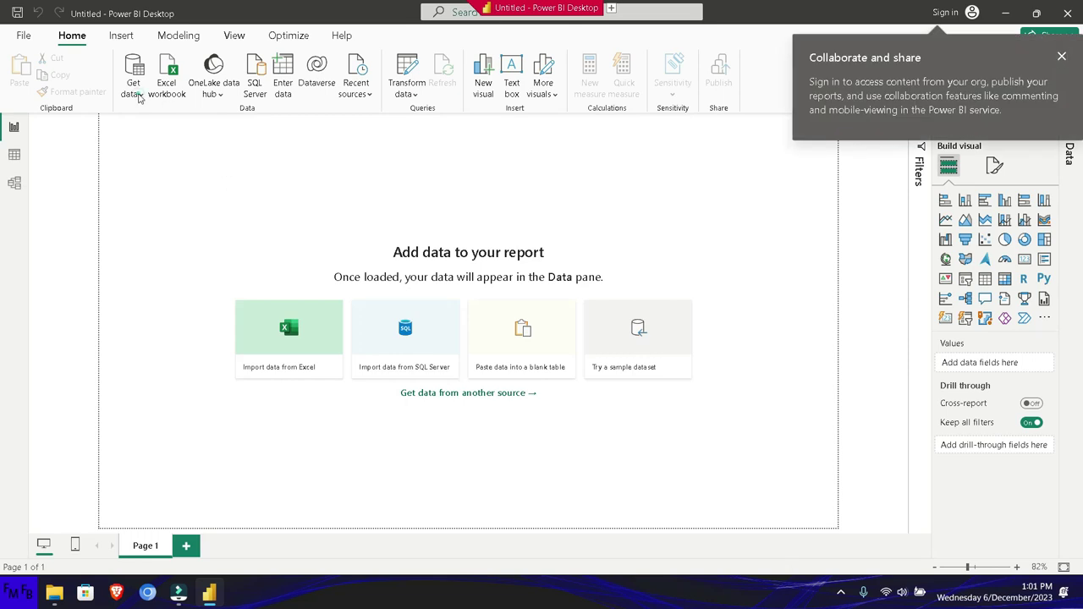
{"action": "left_click", "coordinate": [134, 92]}
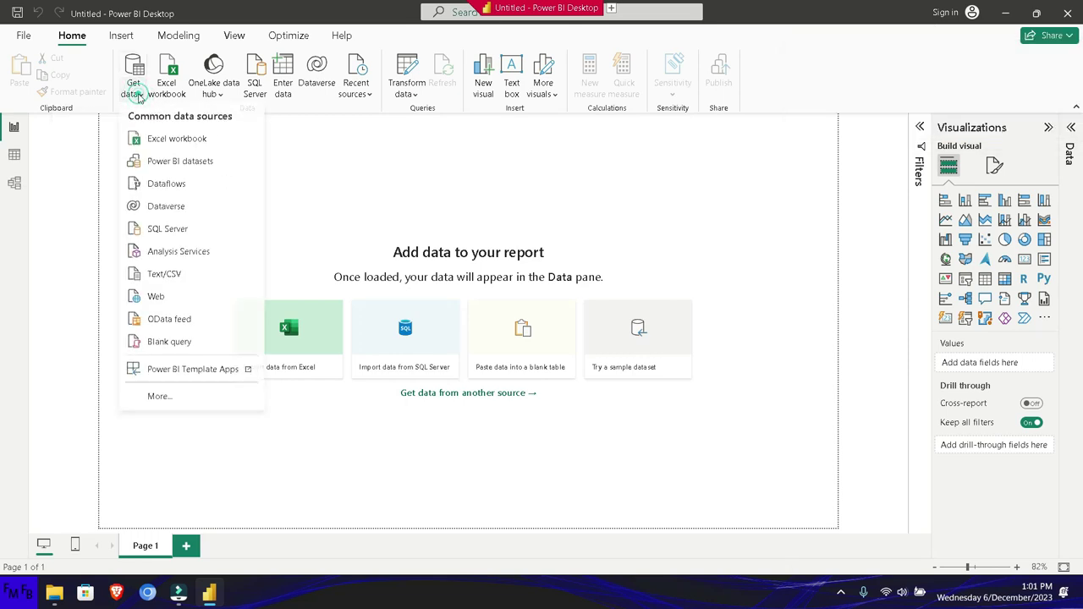
{"action": "left_click", "coordinate": [166, 140]}
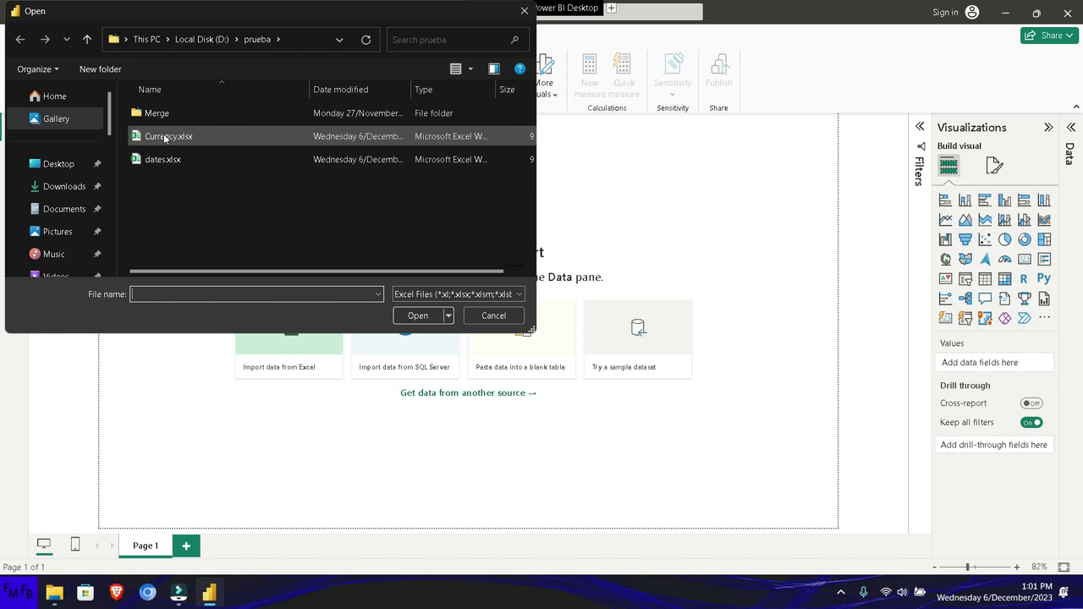
{"action": "double_click", "coordinate": [165, 137]}
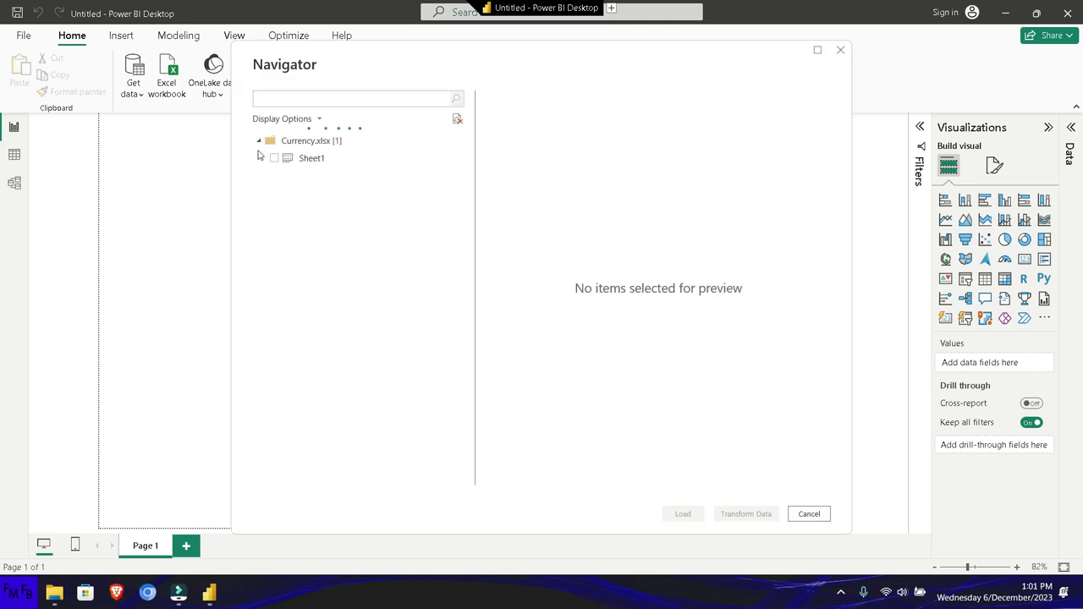
- Select Sheet1 of Currency.xlsx and open it in the Power Query Editor via Transform Data
{"action": "left_click", "coordinate": [274, 159]}
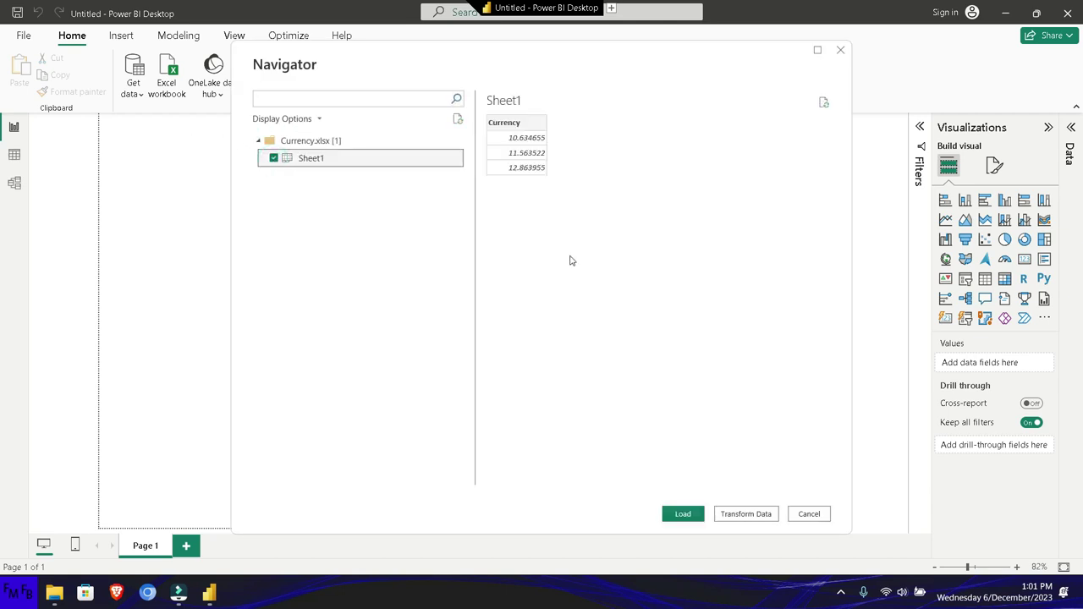
{"action": "left_click", "coordinate": [732, 514]}
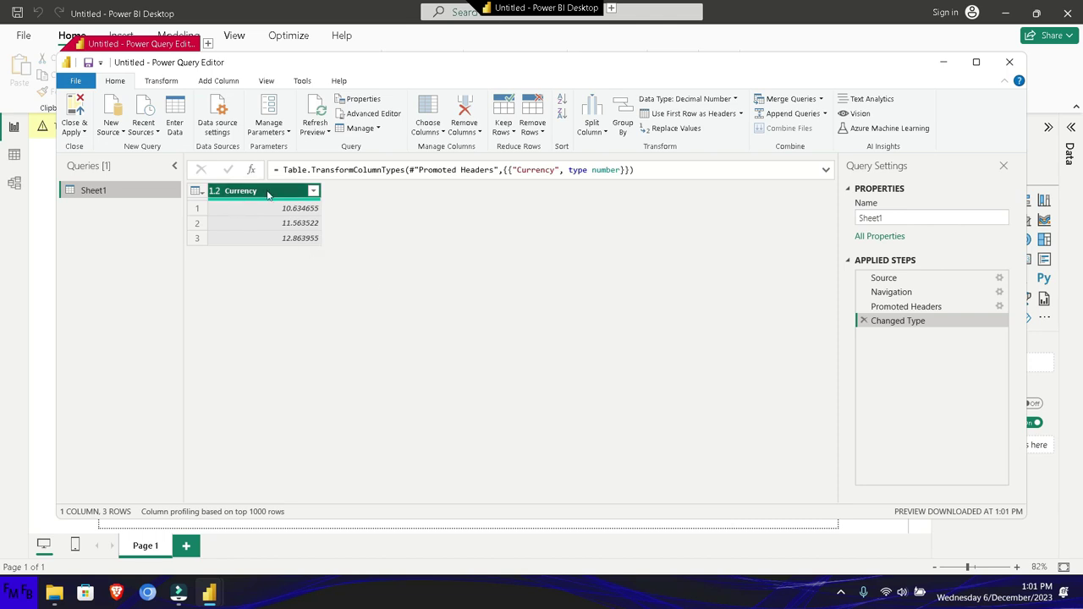
- Change the Currency column's type to Fixed decimal number, replacing the current conversion
{"action": "left_click", "coordinate": [313, 193]}
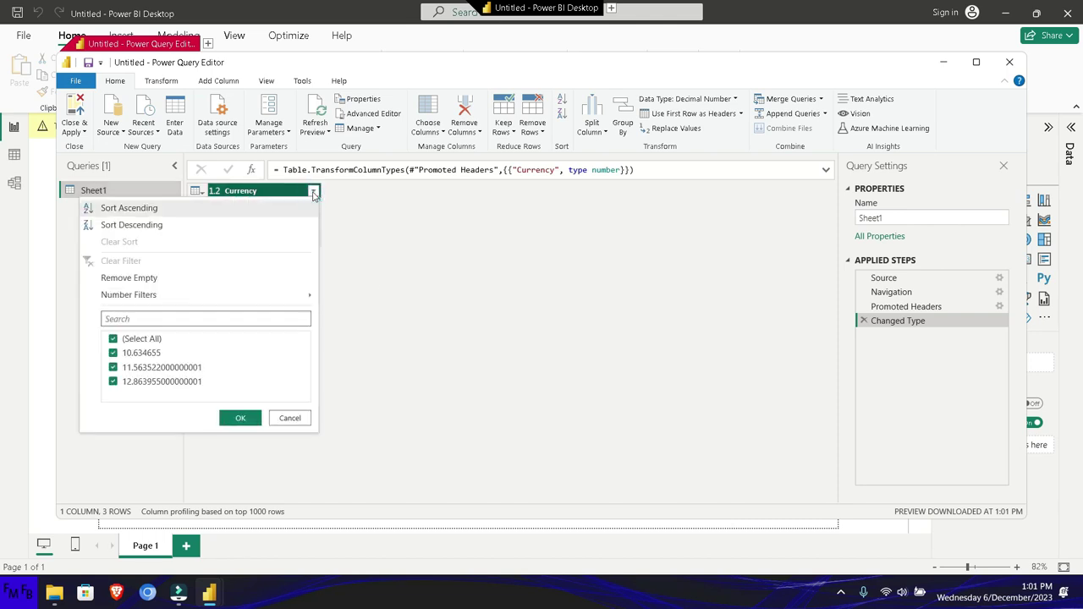
{"action": "left_click", "coordinate": [216, 192]}
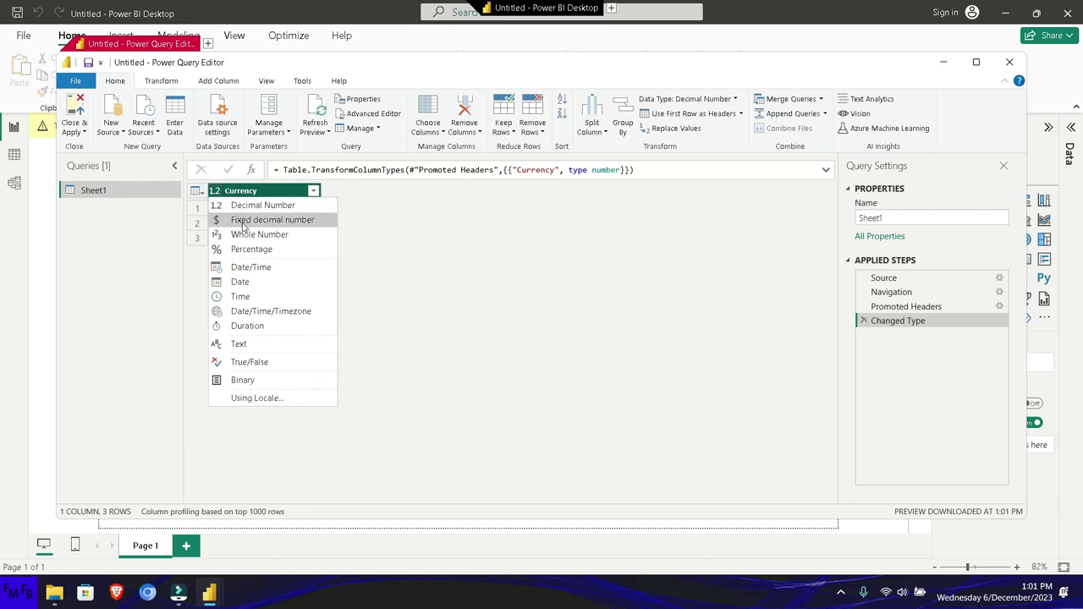
{"action": "left_click", "coordinate": [242, 222]}
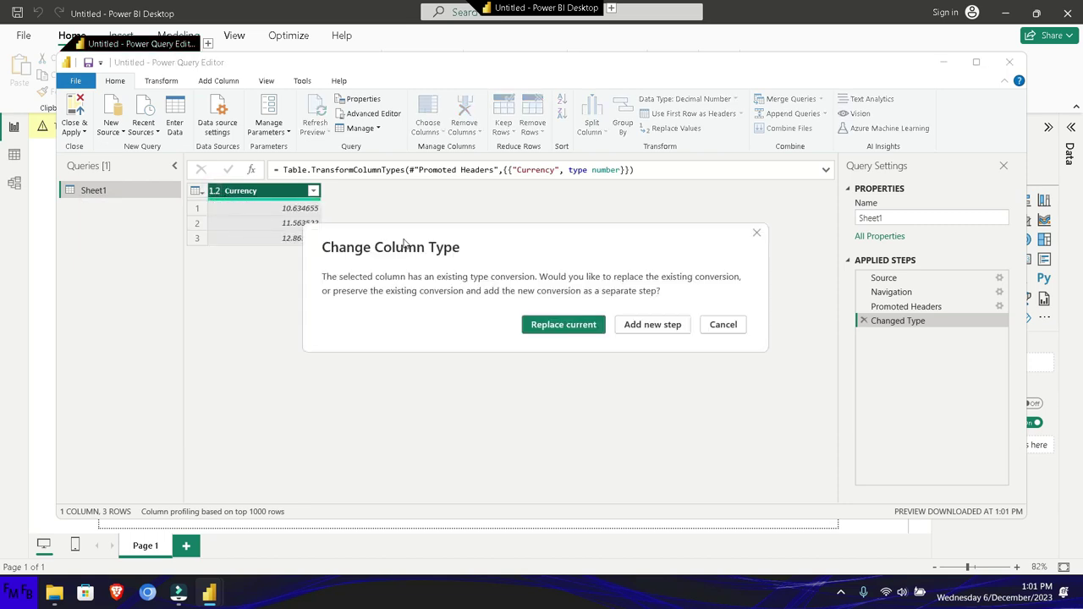
{"action": "left_click", "coordinate": [581, 326]}
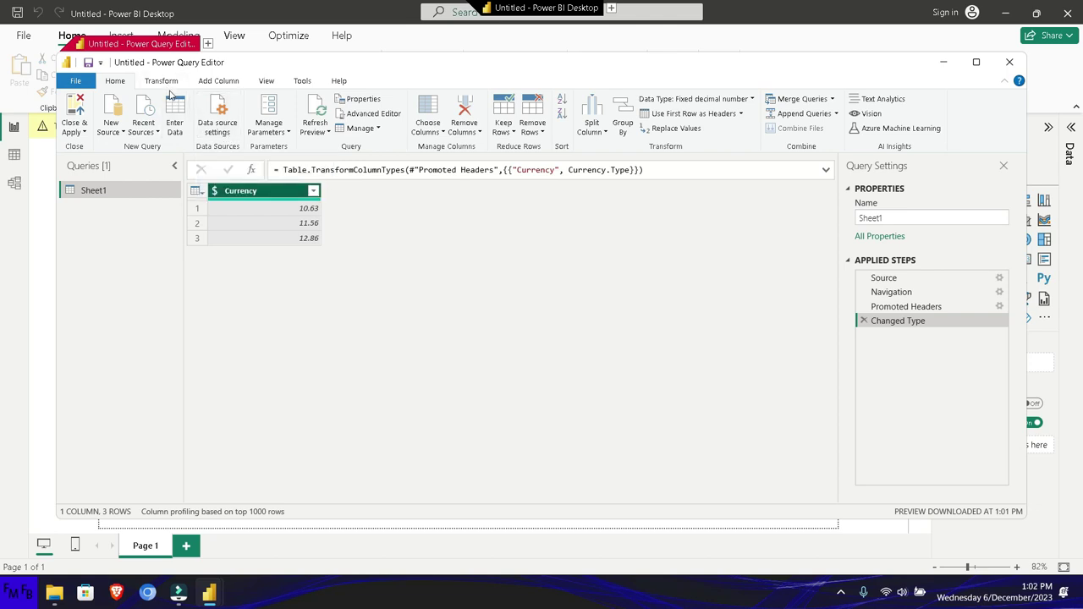
{"action": "left_click", "coordinate": [163, 83]}
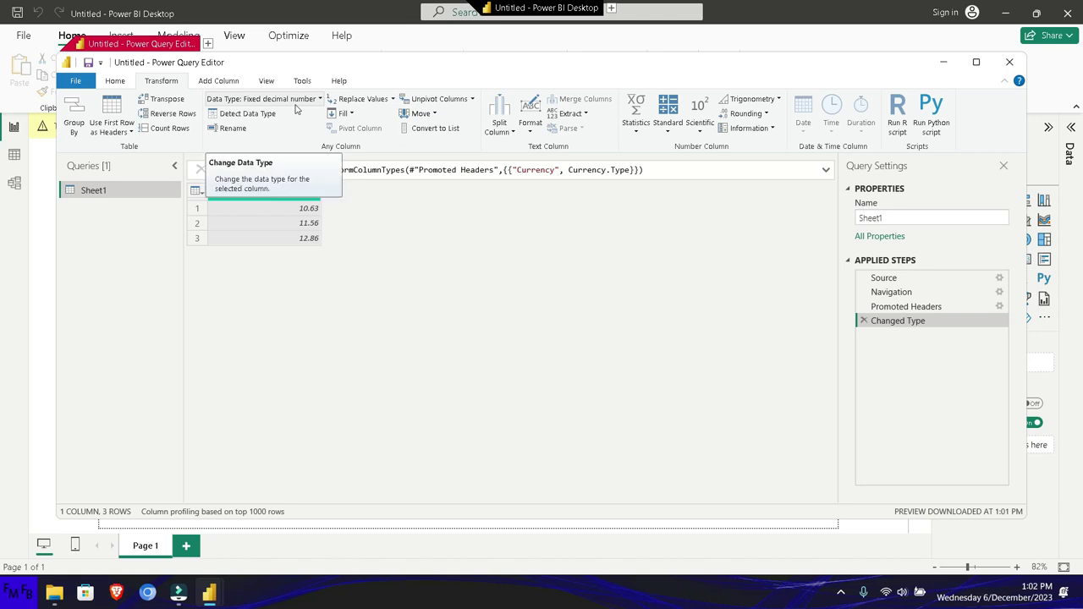
{"action": "left_click", "coordinate": [272, 115]}
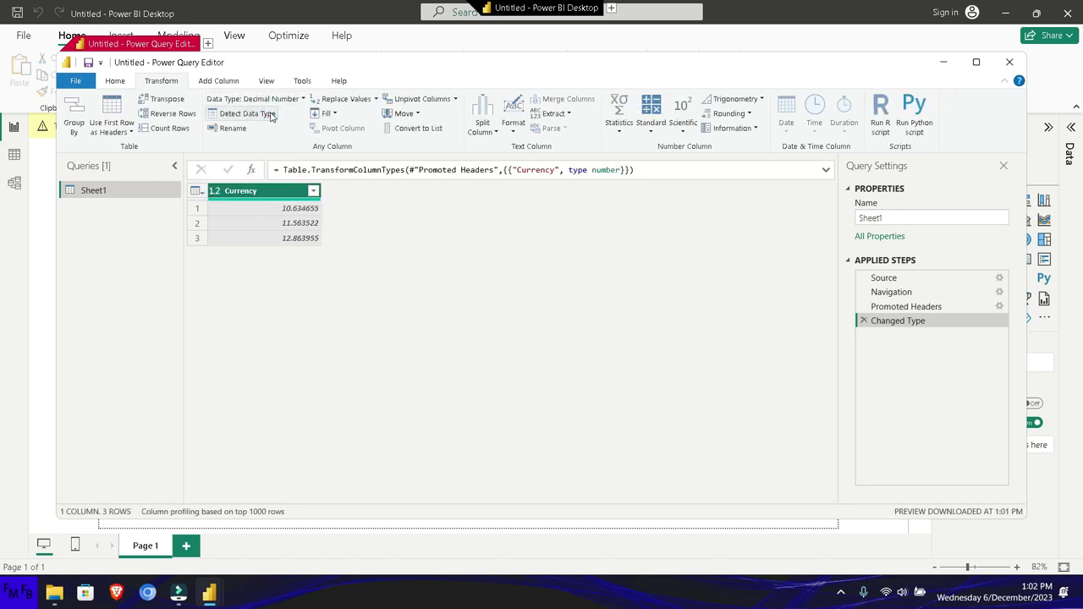
{"action": "left_click", "coordinate": [302, 99]}
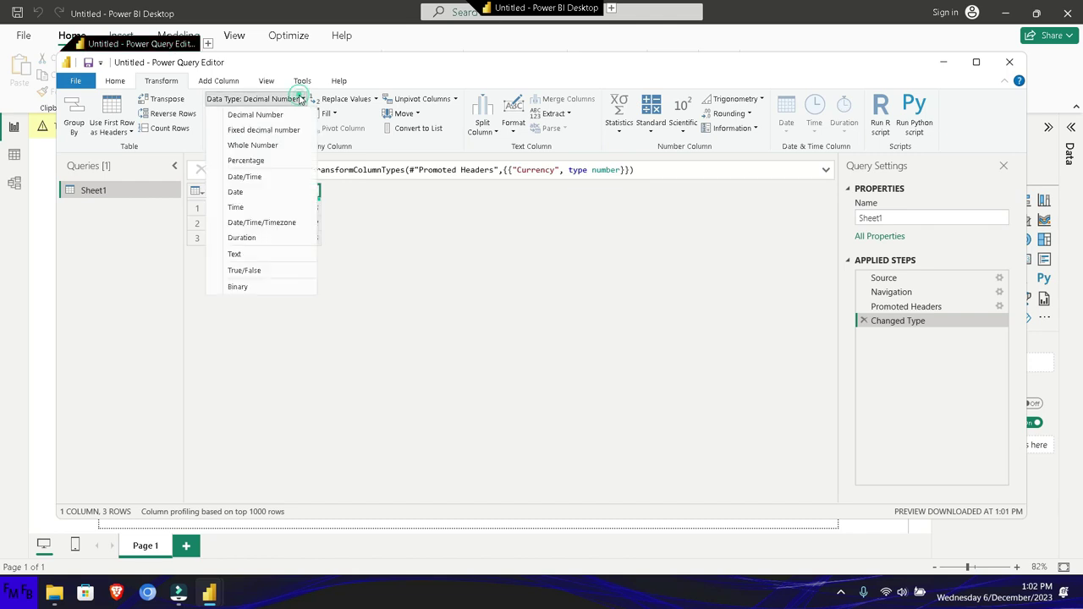
{"action": "left_click", "coordinate": [264, 130]}
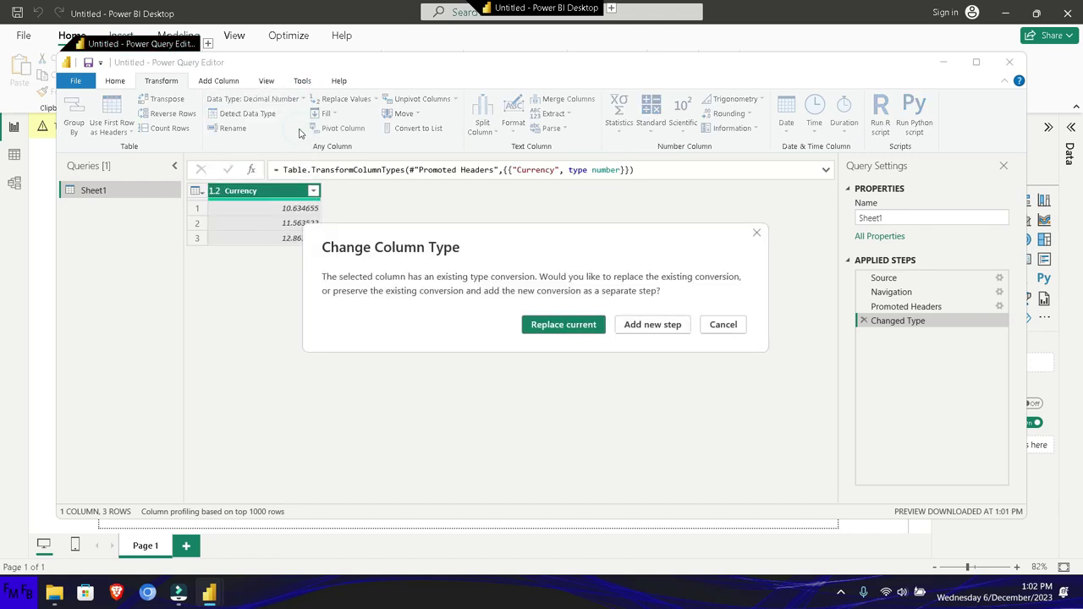
{"action": "left_click", "coordinate": [561, 329]}
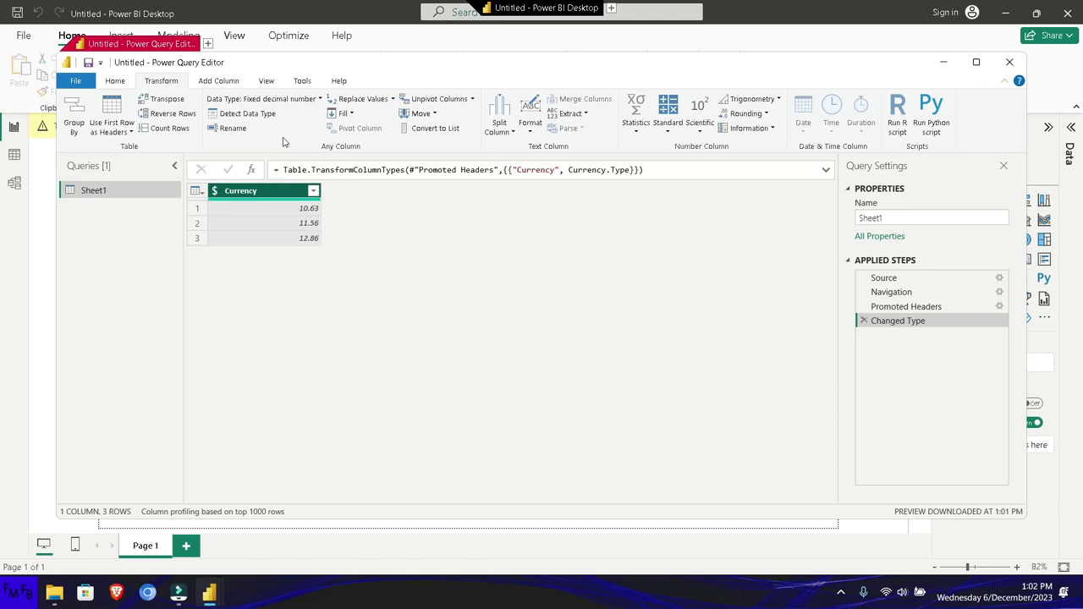
{"action": "left_click", "coordinate": [215, 191]}
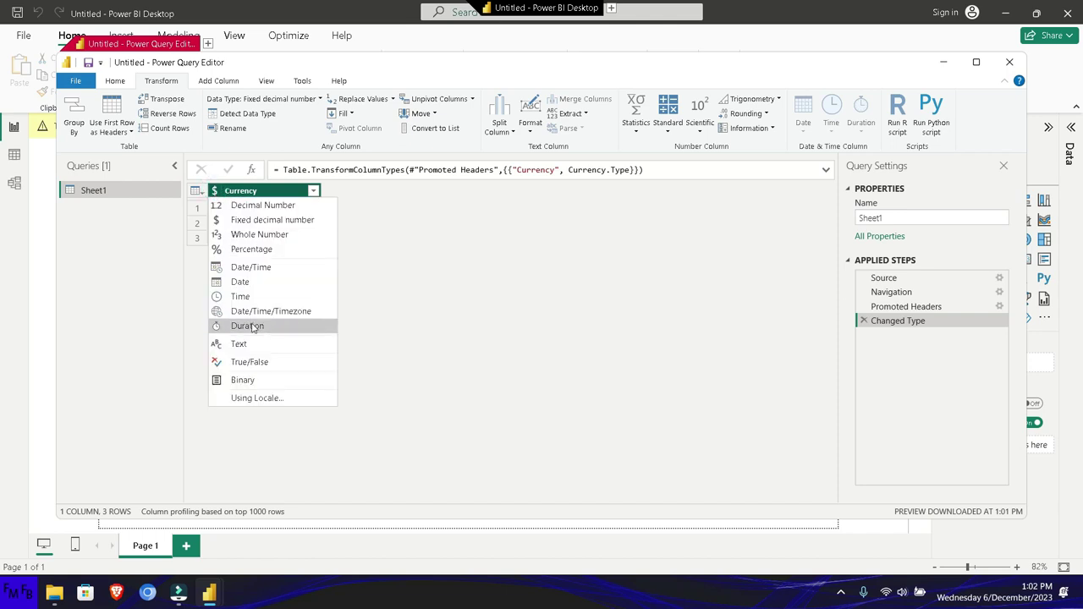
{"action": "left_click", "coordinate": [261, 398]}
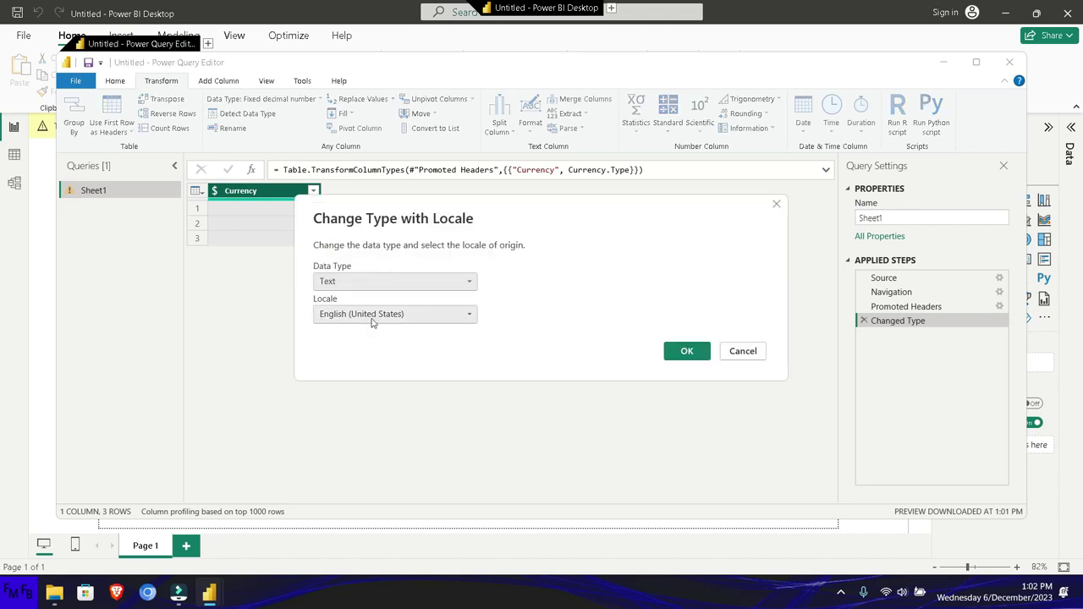
{"action": "left_click", "coordinate": [372, 320]}
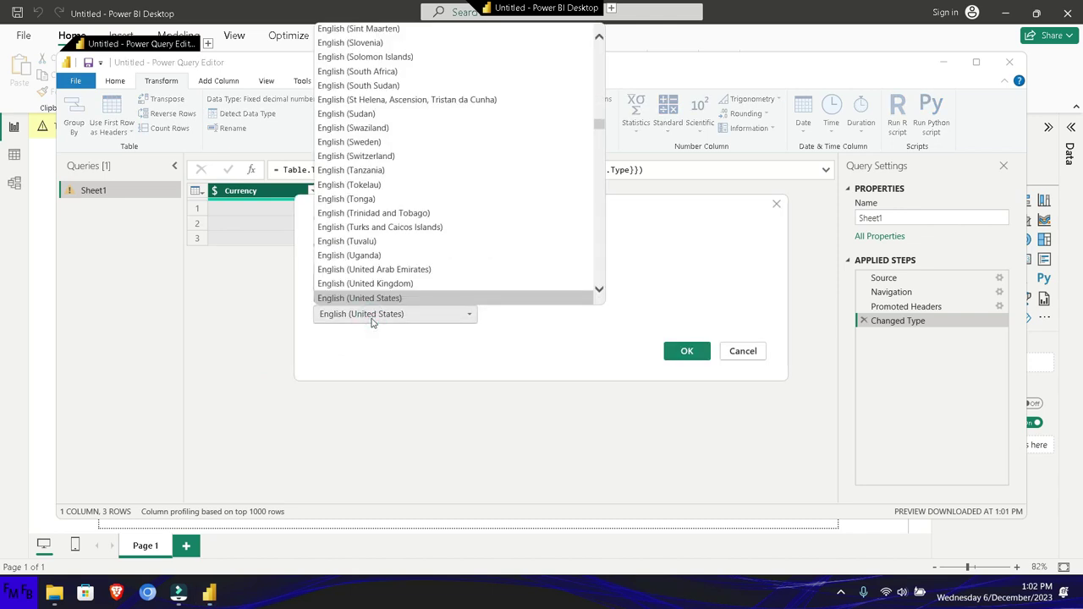
{"action": "key", "text": "Return"}
{"action": "key", "text": "Return"}
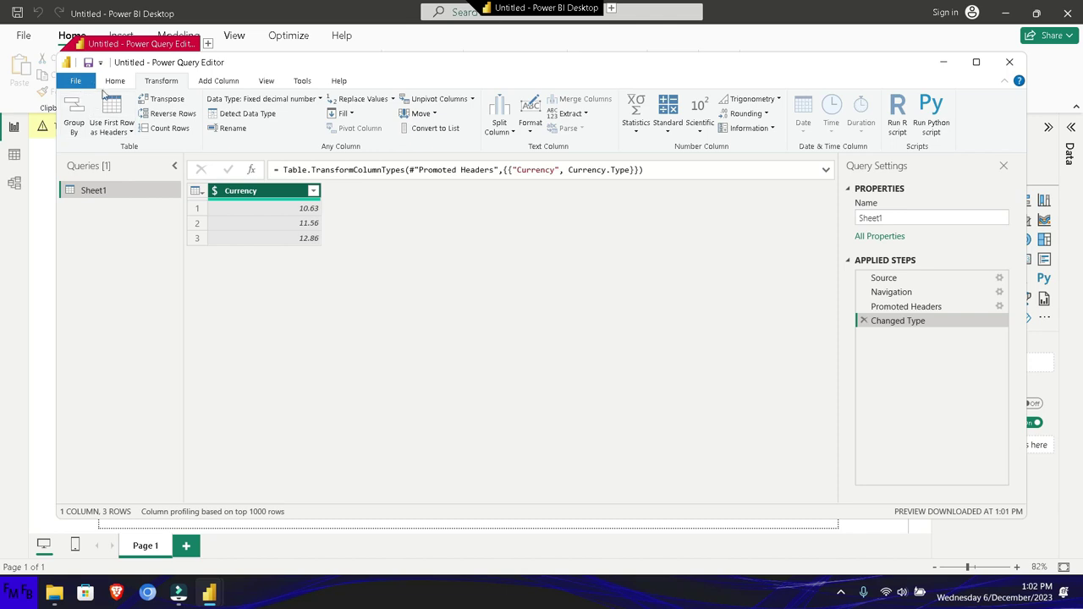
- Close & Apply the query, then select the Currency field under Sheet1 in the Data pane
{"action": "left_click", "coordinate": [111, 83]}
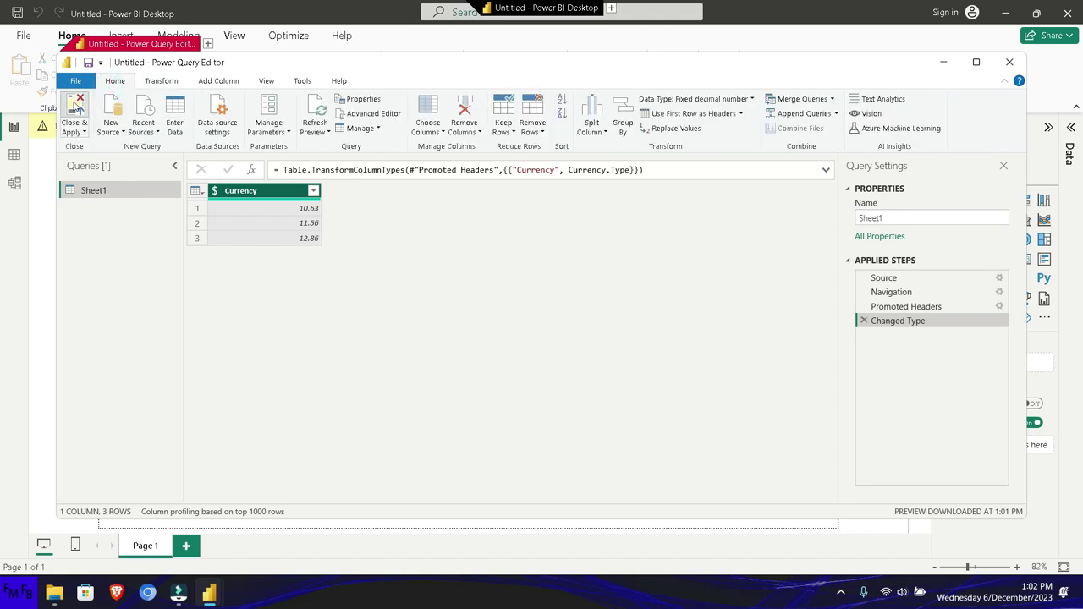
{"action": "left_click", "coordinate": [74, 108]}
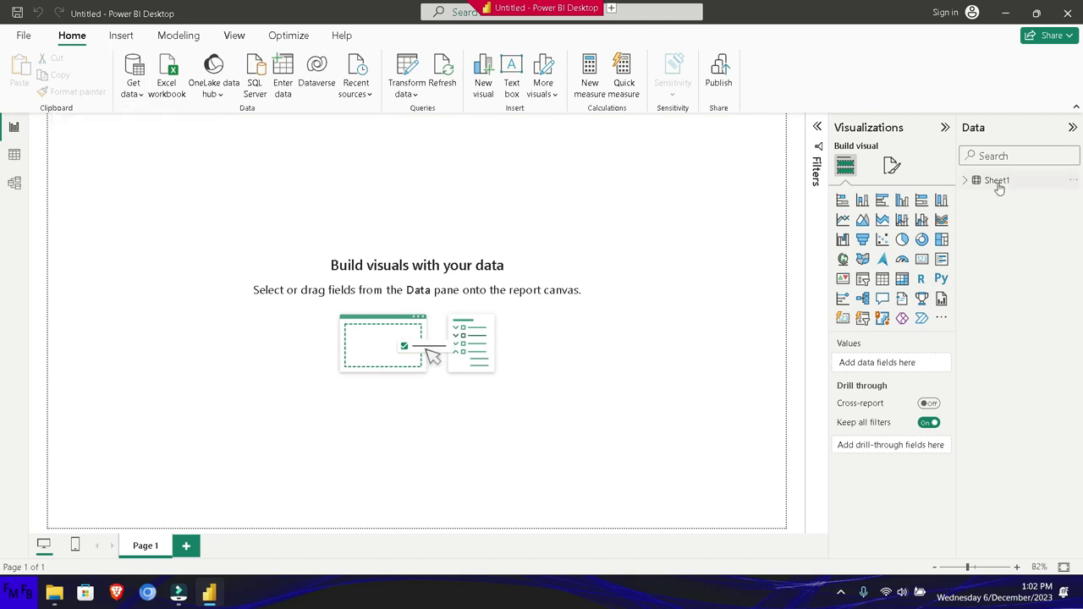
{"action": "left_click", "coordinate": [997, 181]}
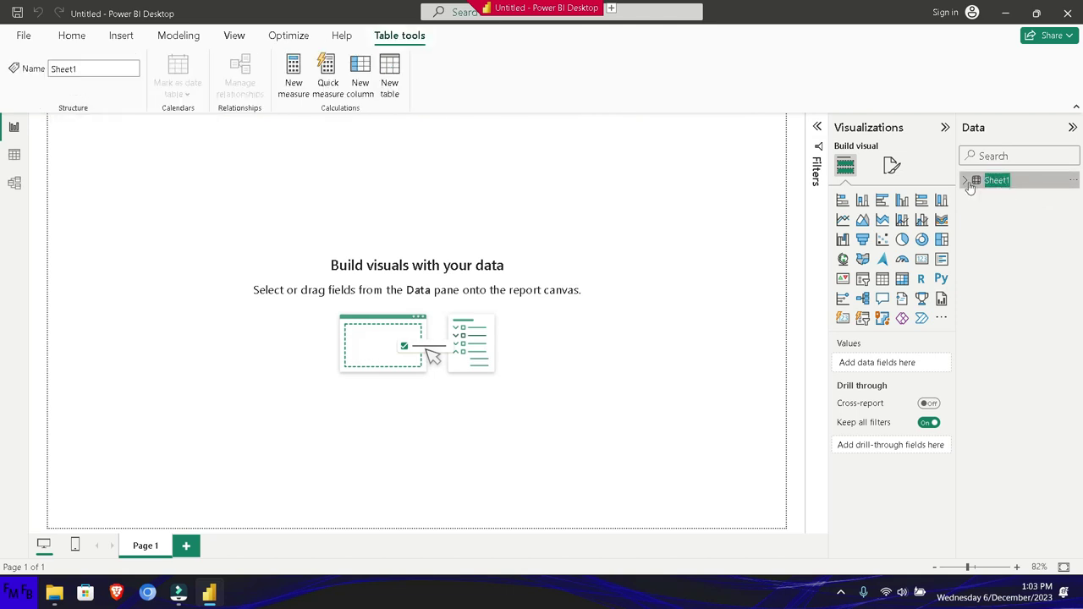
{"action": "left_click", "coordinate": [966, 180]}
{"action": "mouse_move", "coordinate": [996, 180]}
{"action": "left_click", "coordinate": [1001, 198]}
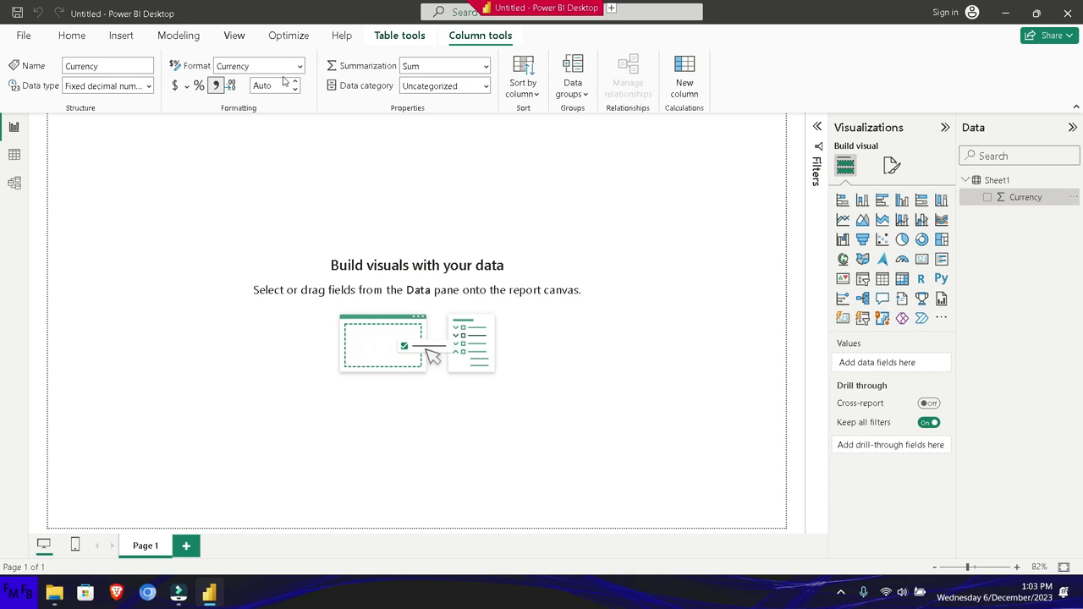
- Format the Currency column as € Euro (123 €) and add a Sum of Currency chart
{"action": "left_click", "coordinate": [187, 87]}
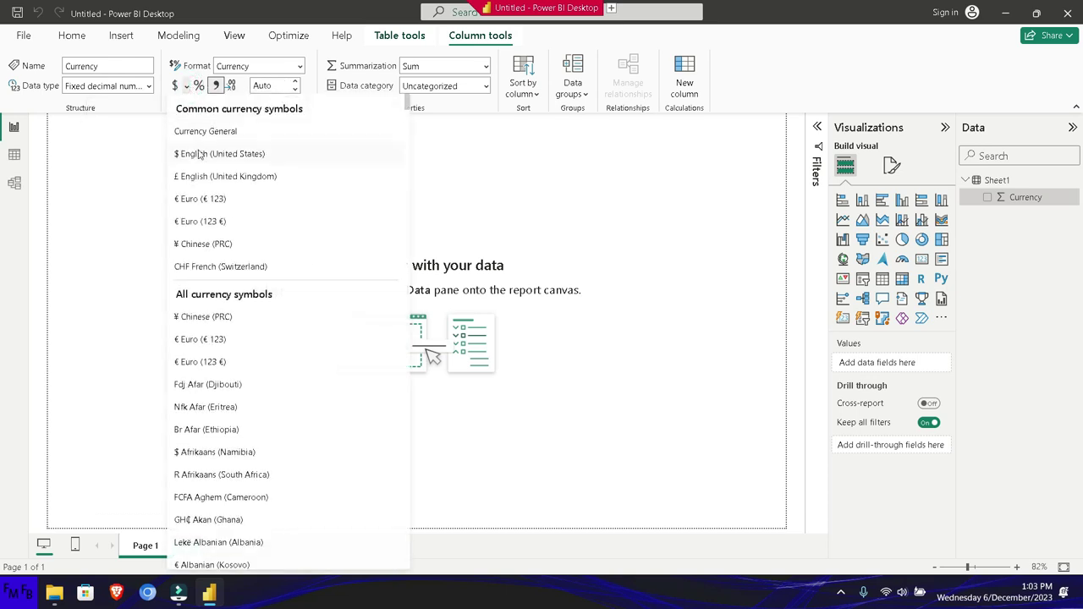
{"action": "left_click", "coordinate": [207, 217]}
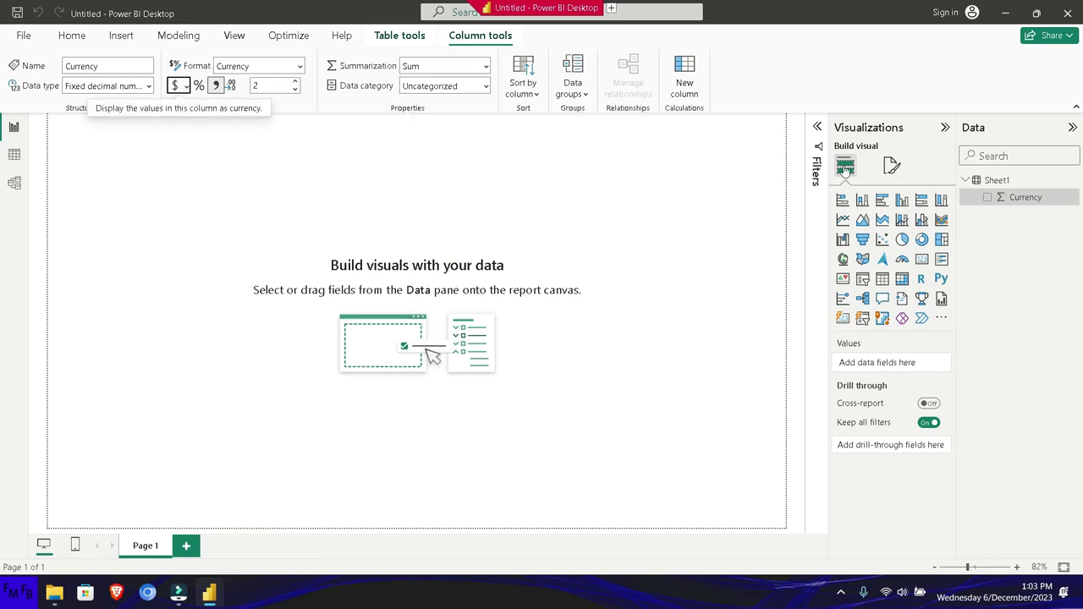
{"action": "left_click", "coordinate": [987, 197]}
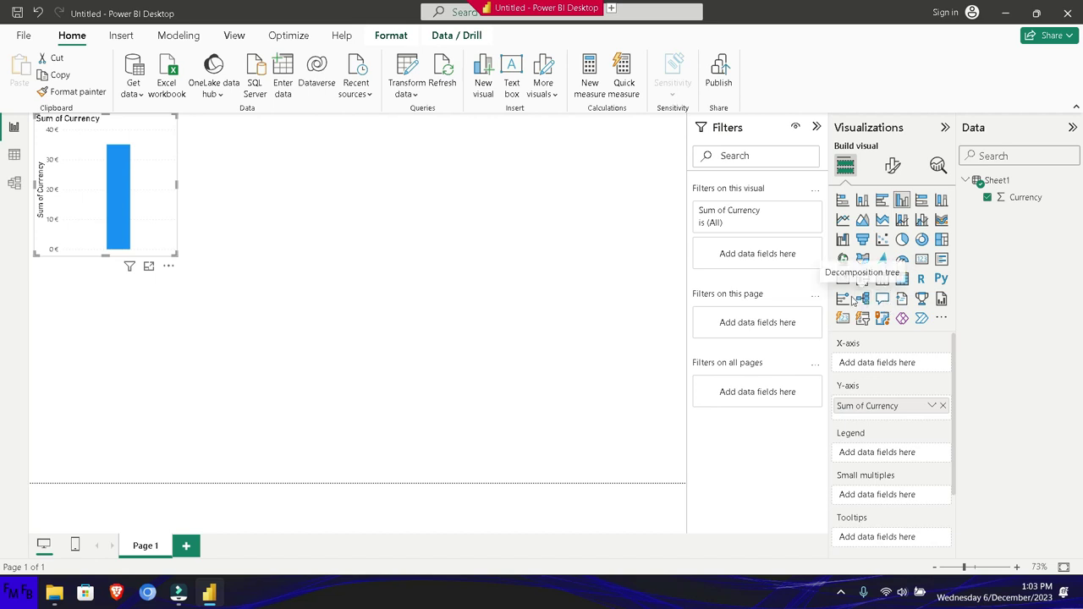
- Convert the Sum of Currency chart into a card showing 35.06 €, then reselect the Currency field
{"action": "left_click", "coordinate": [921, 259]}
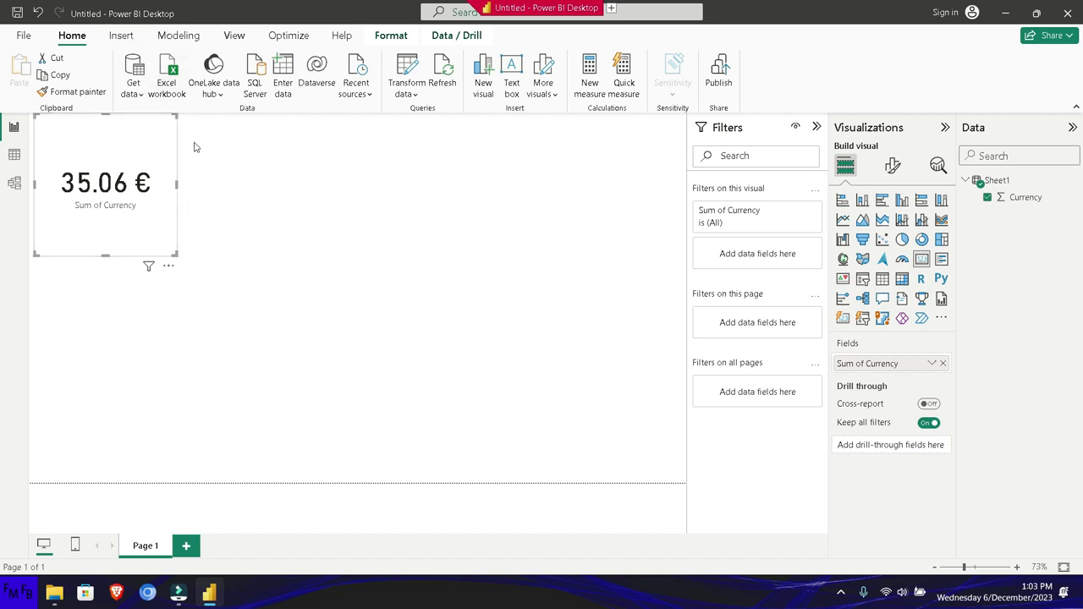
{"action": "left_click", "coordinate": [1027, 200]}
- Apply the ¥ Chinese (PRC) symbol to the Currency column, then open the screen recorder's tray menu
{"action": "left_click", "coordinate": [725, 155]}
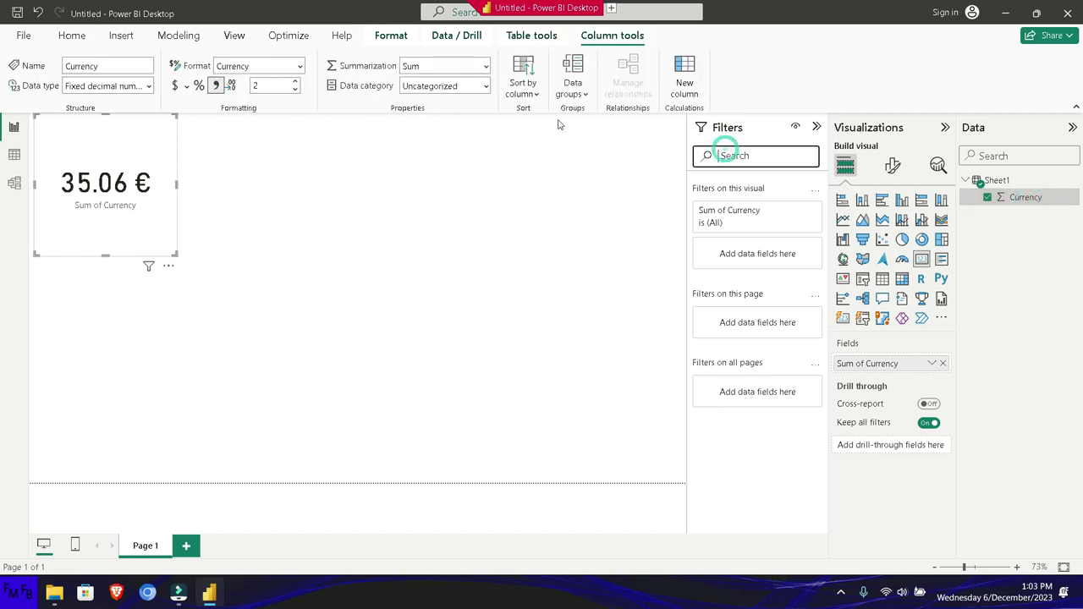
{"action": "left_click", "coordinate": [186, 87]}
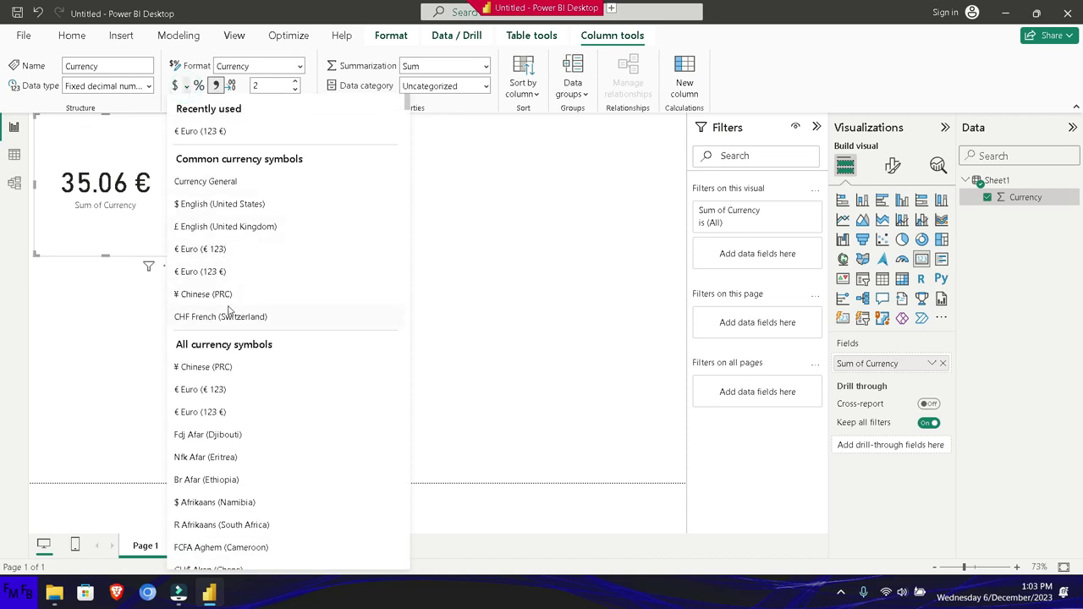
{"action": "left_click", "coordinate": [235, 367]}
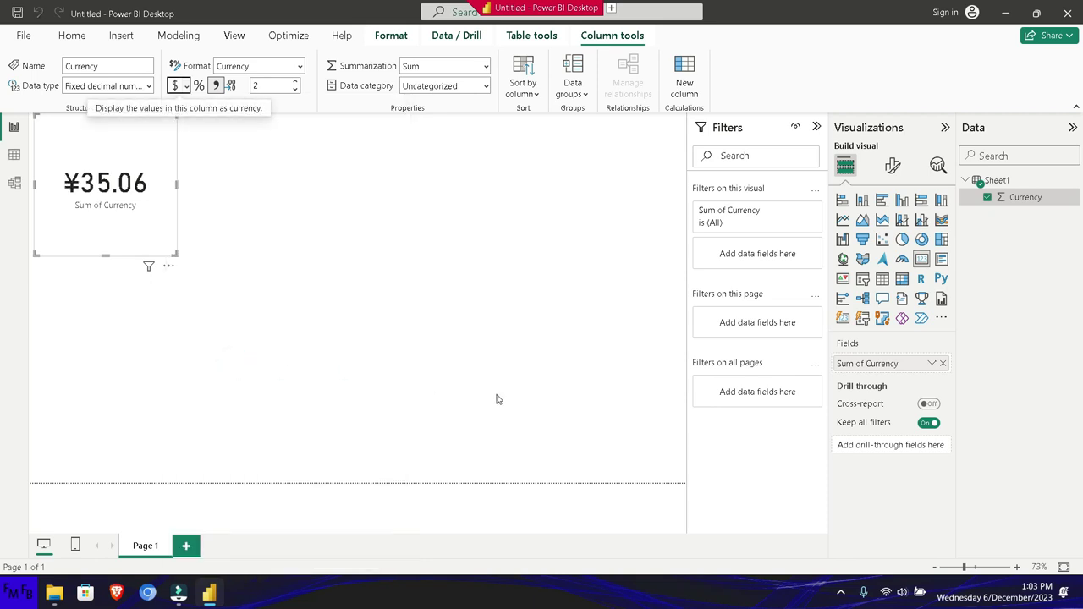
{"action": "left_click", "coordinate": [837, 593]}
{"action": "right_click", "coordinate": [812, 551]}
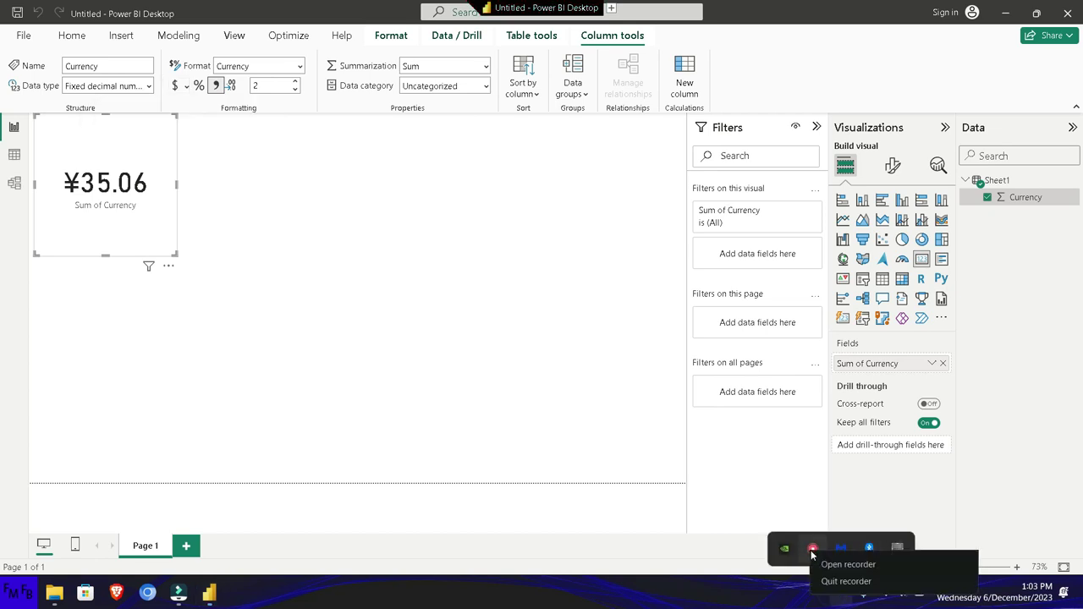